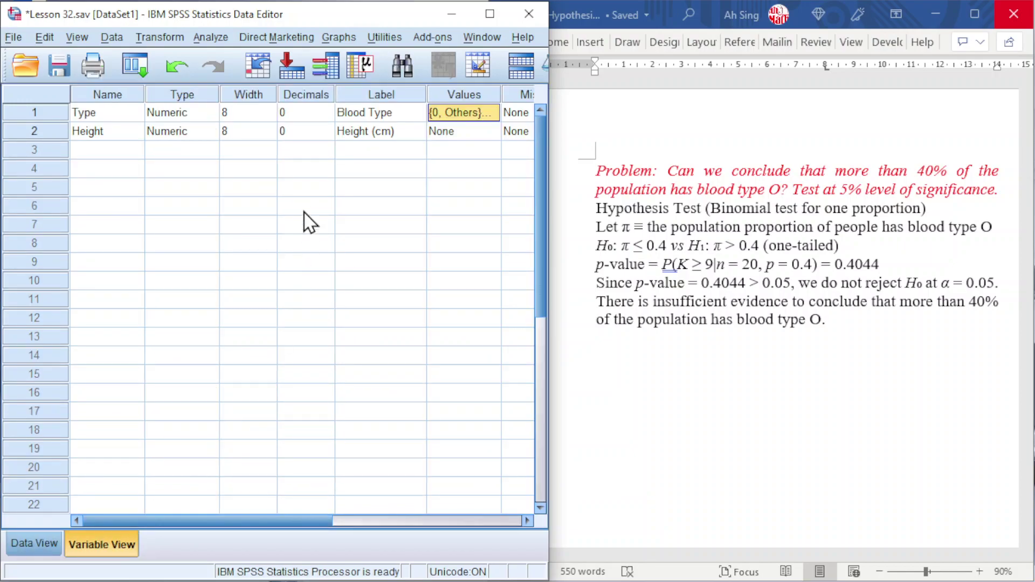
# Step: Check the value labels defined for the Type variable without changing them, and return to the data values
pyautogui.click(499, 112)
pyautogui.click(492, 113)
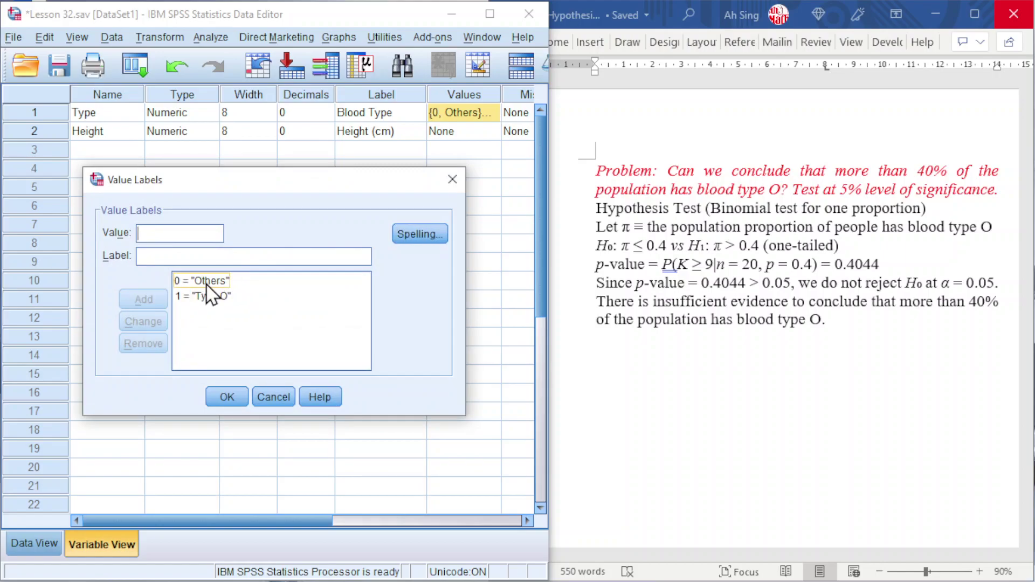
pyautogui.click(267, 397)
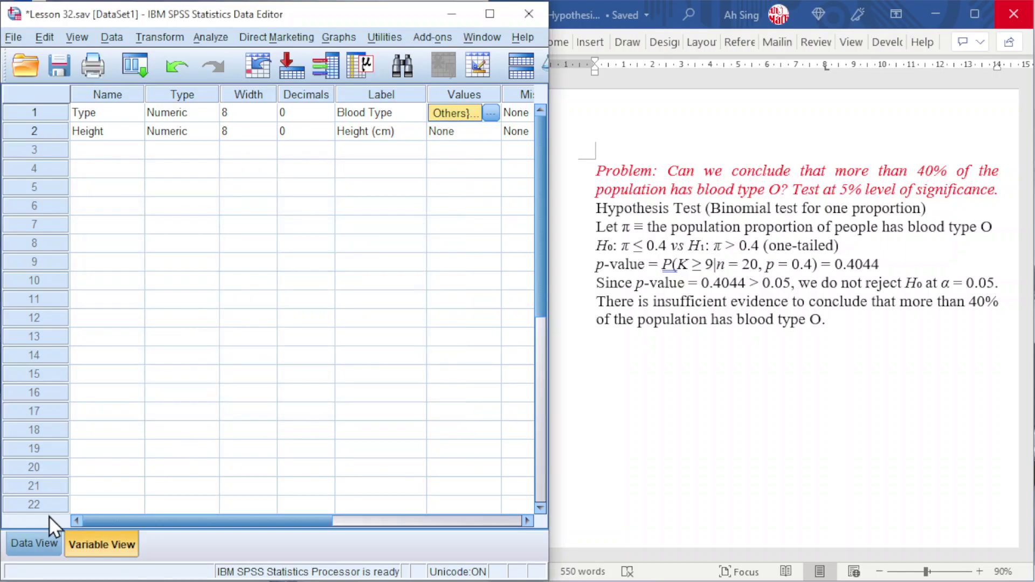
pyautogui.click(38, 539)
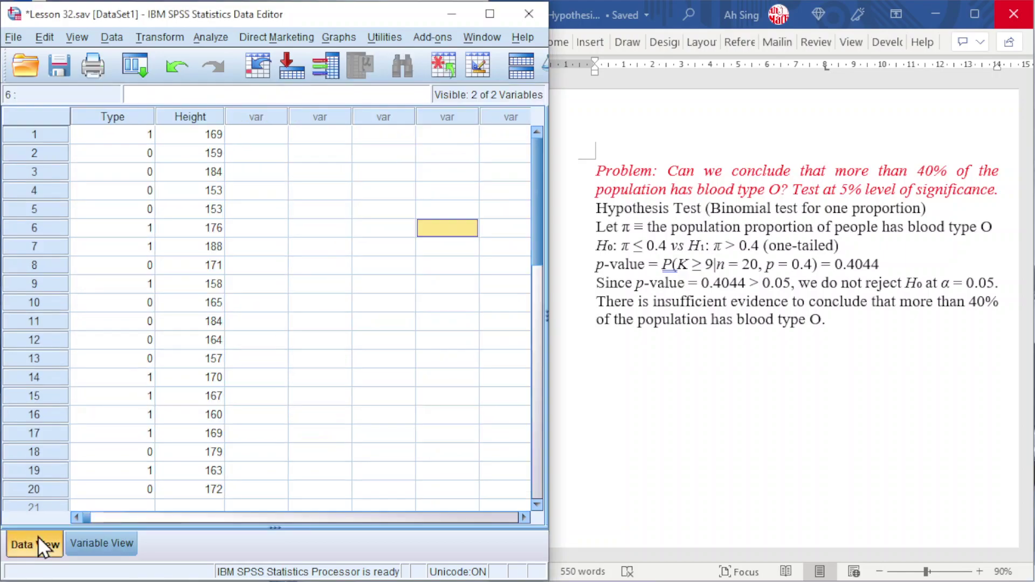
# Step: Run a legacy nonparametric Binomial test on Blood Type [Type] with a test proportion of 0.4
pyautogui.click(215, 36)
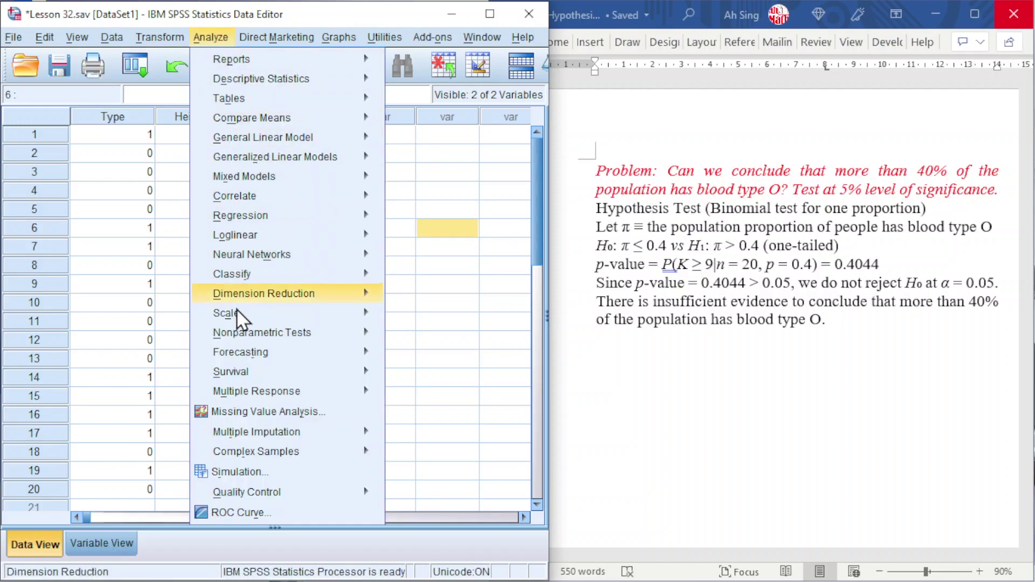
pyautogui.moveTo(306, 335)
pyautogui.moveTo(434, 402)
pyautogui.click(594, 424)
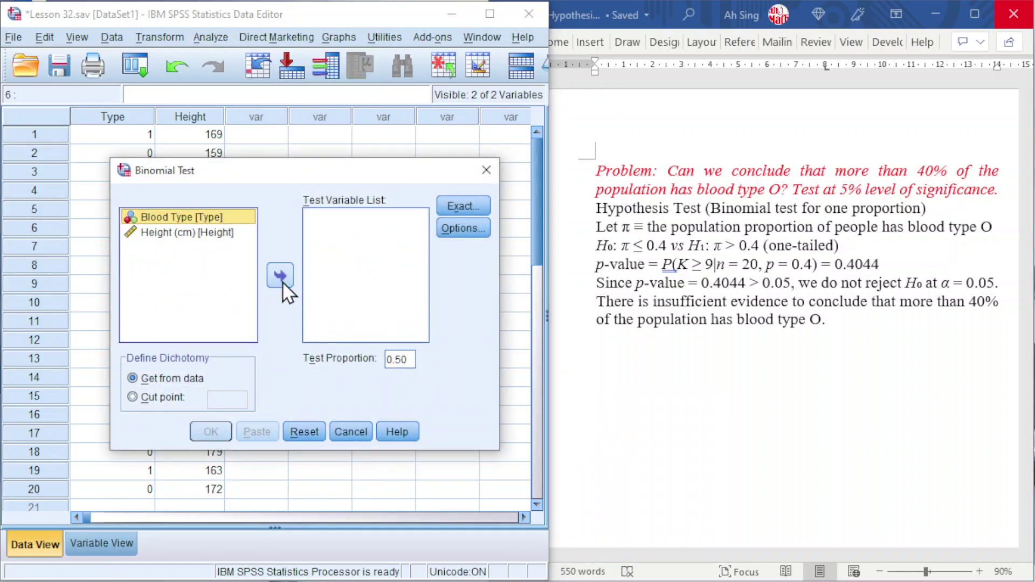
pyautogui.click(280, 276)
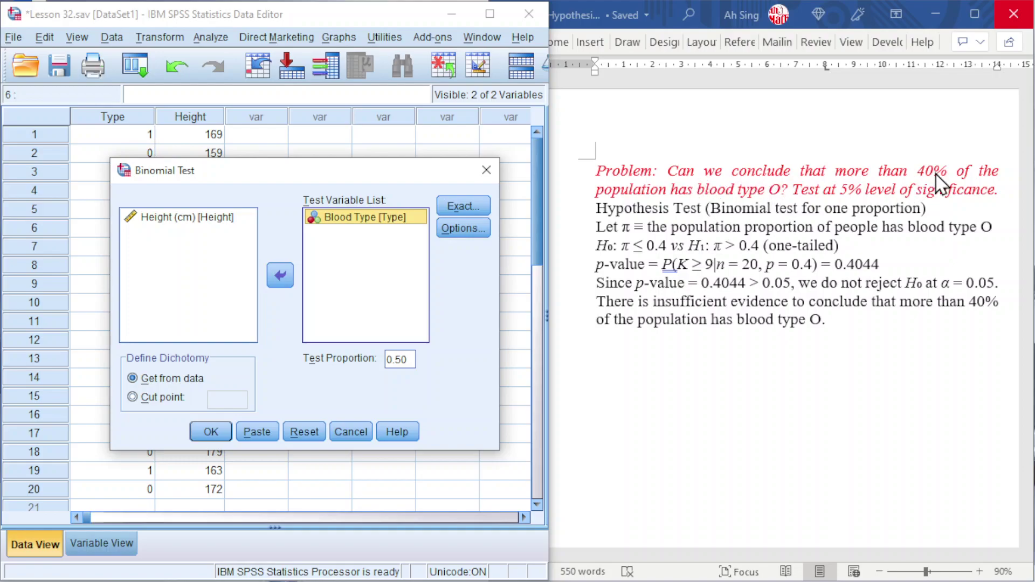
pyautogui.doubleClick(409, 359)
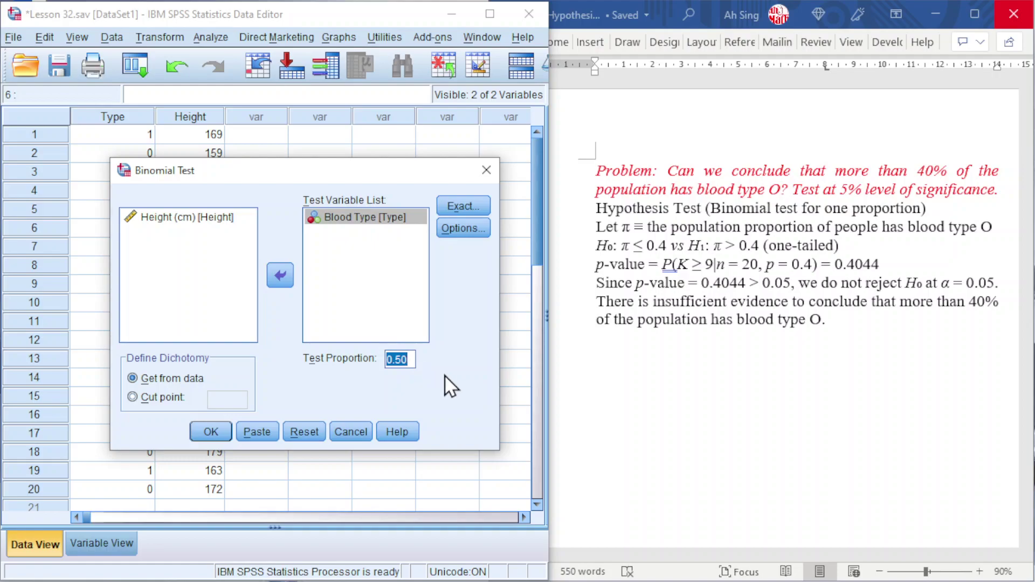
pyautogui.write('0.4')
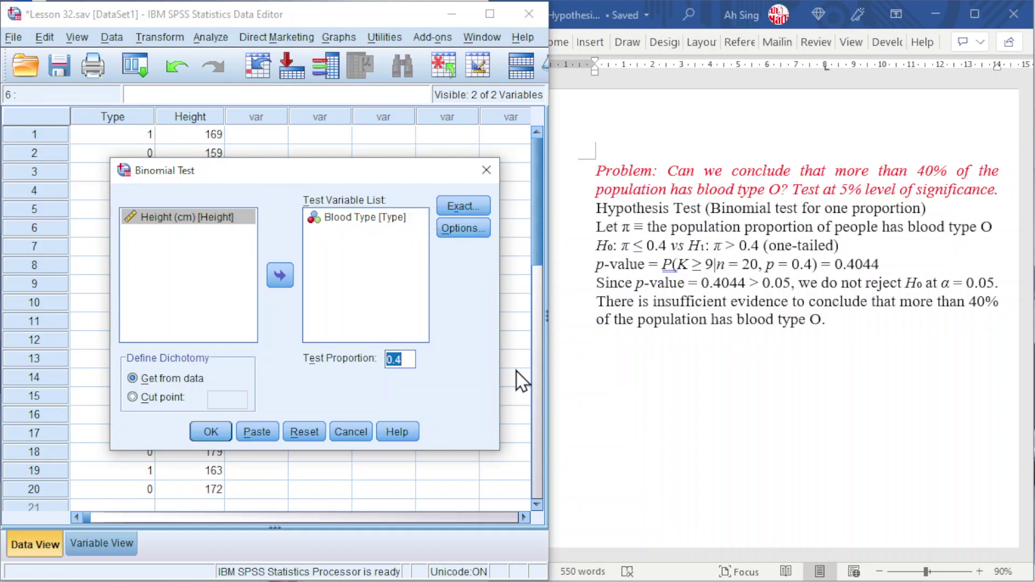
pyautogui.click(213, 438)
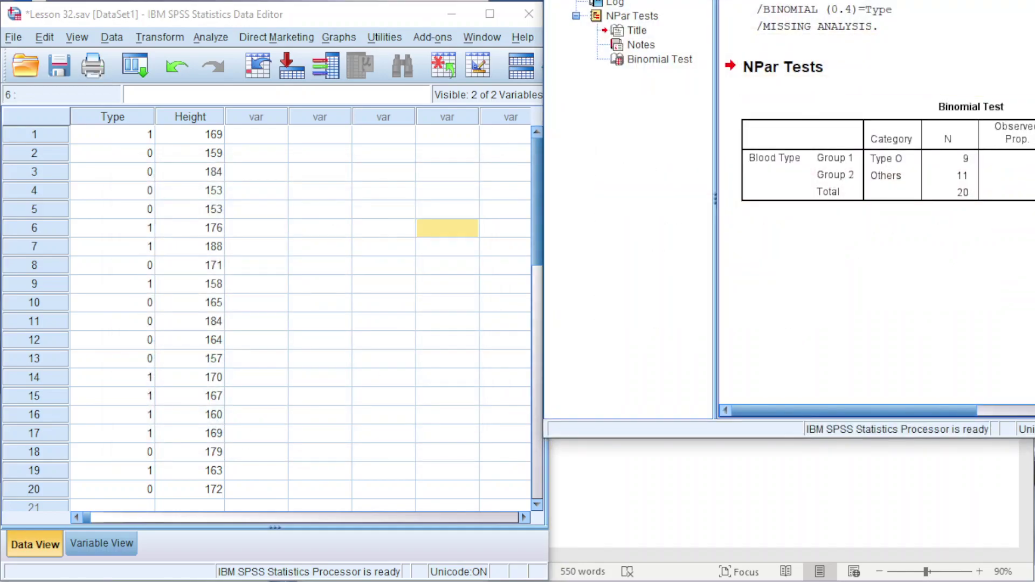
# Step: Place the output window beside the Word document and narrow its outline so the whole Binomial Test table fits
pyautogui.moveTo(802, 0); pyautogui.dragTo(273, 24)
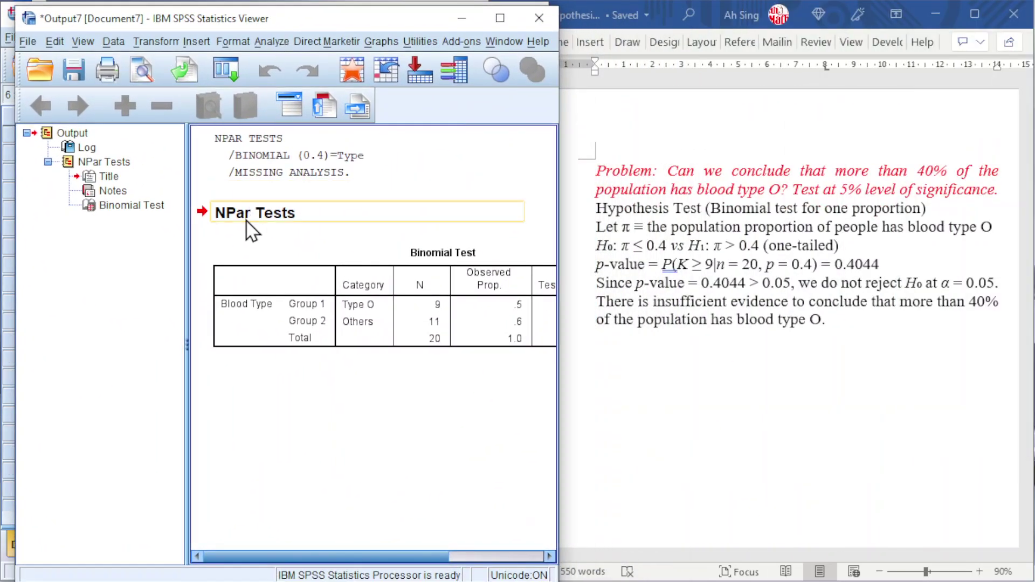
pyautogui.moveTo(187, 342); pyautogui.dragTo(39, 322)
# Step: Format the observed proportion, test proportion and exact significance cells of the Binomial Test table to 4 decimals
pyautogui.click(201, 307)
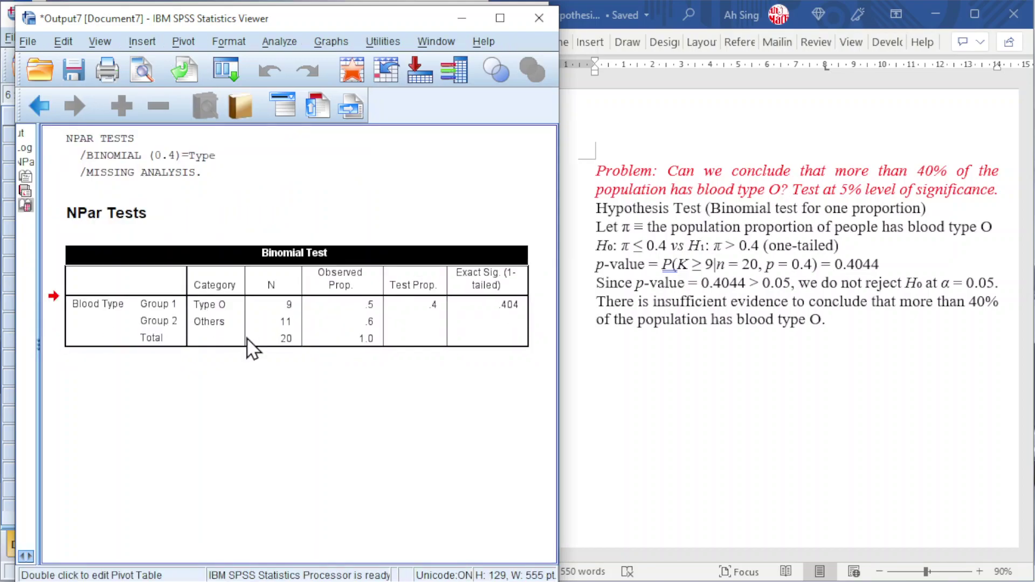
pyautogui.moveTo(356, 319); pyautogui.dragTo(370, 342)
pyautogui.rightClick(364, 331)
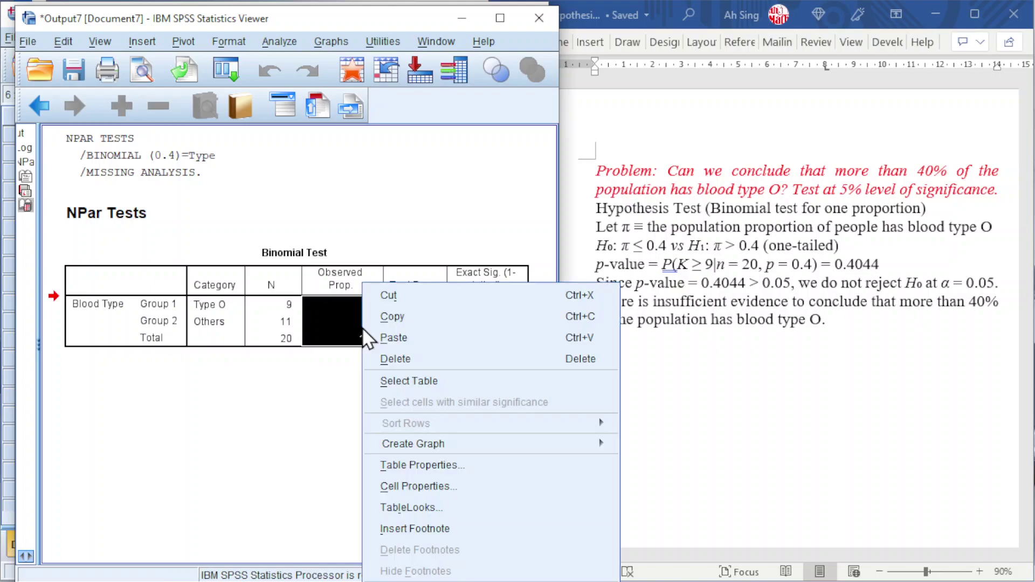
pyautogui.click(416, 486)
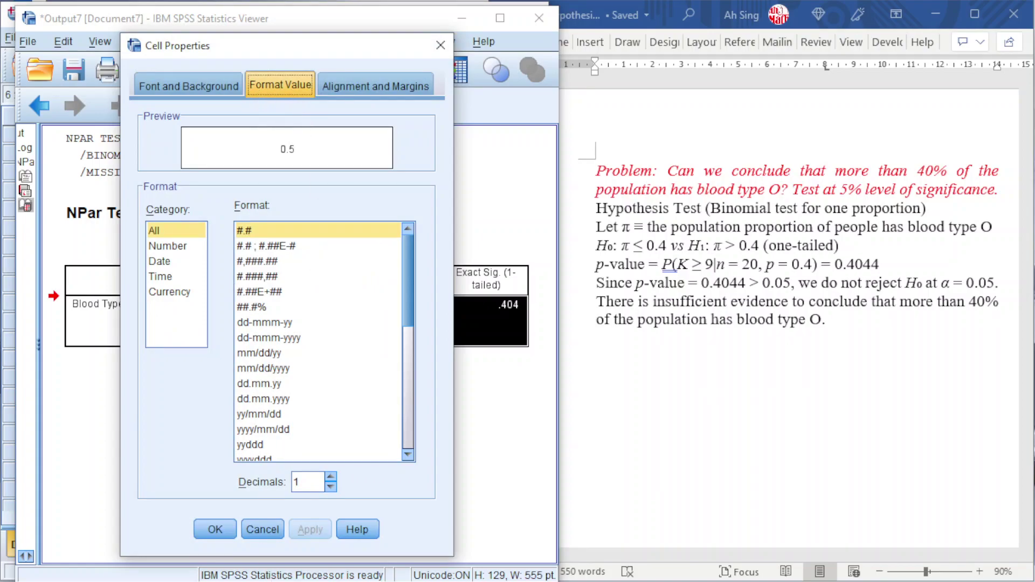
pyautogui.click(331, 476)
pyautogui.click(331, 476)
pyautogui.click(331, 476)
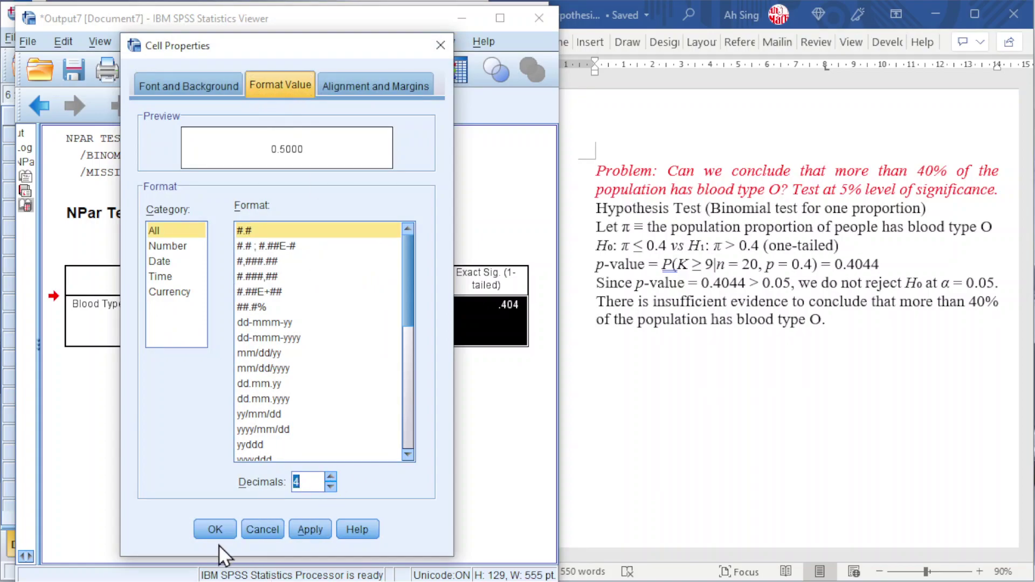
pyautogui.click(212, 531)
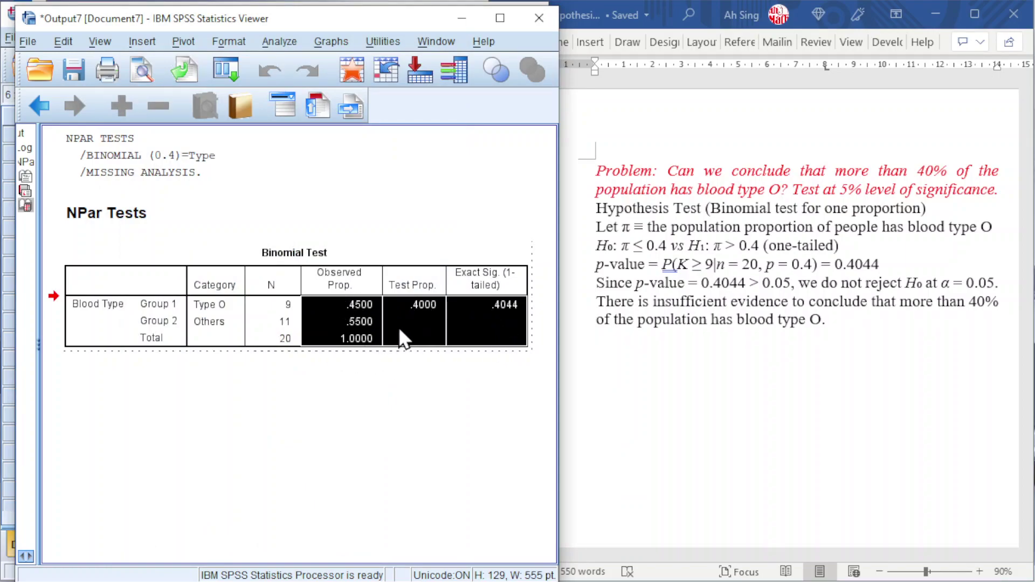
pyautogui.click(372, 345)
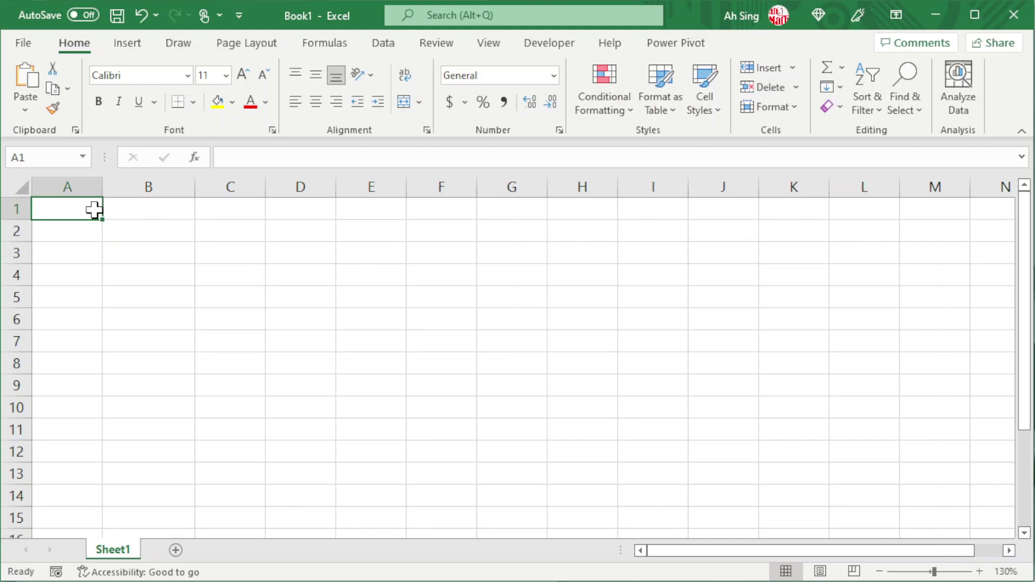
# Step: In Excel, enter 9 in cell A1 and fill a linear series down column A with step value 1, ending at 20
pyautogui.write('9')
pyautogui.press('Return')
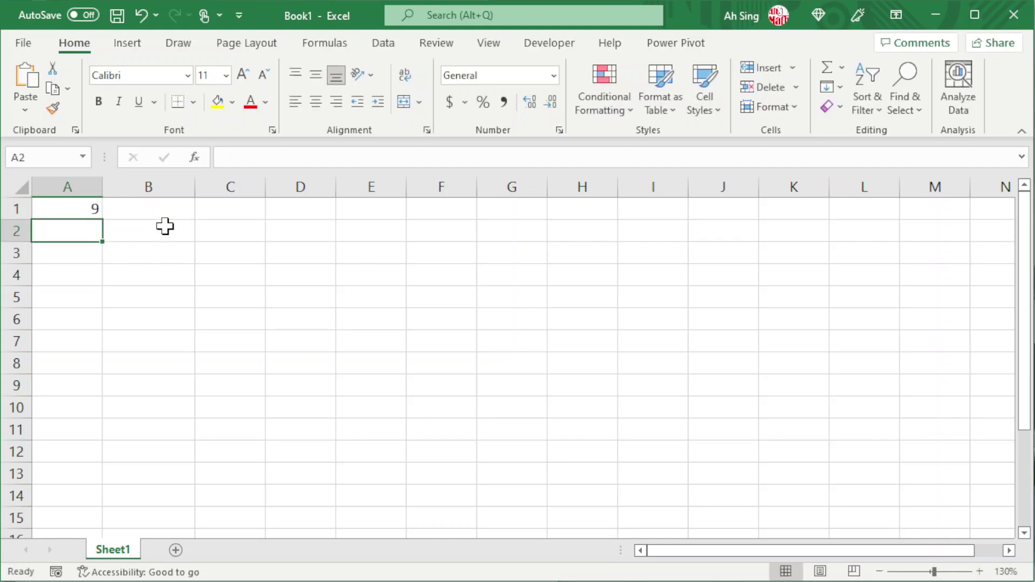
pyautogui.click(87, 209)
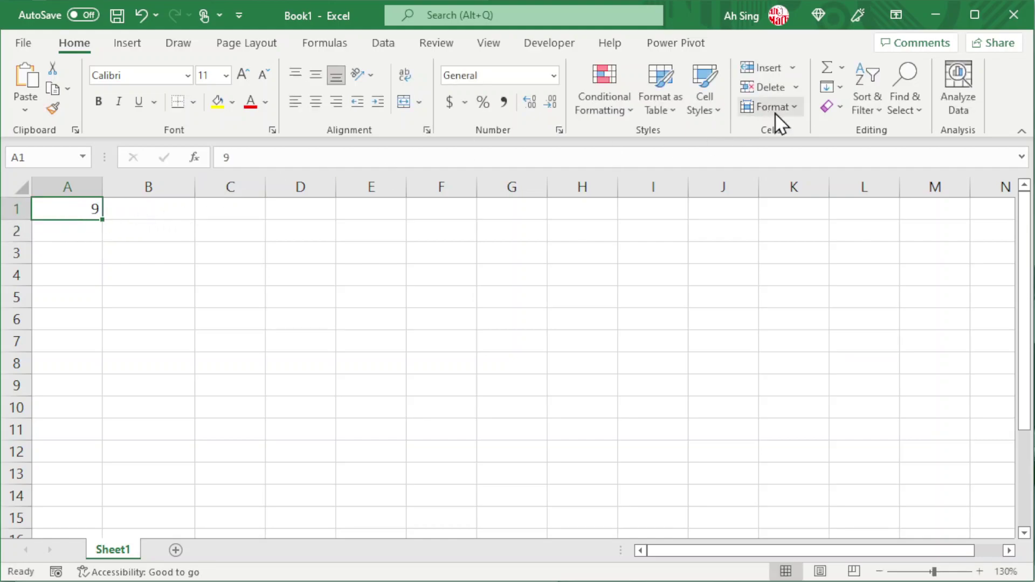
pyautogui.click(837, 86)
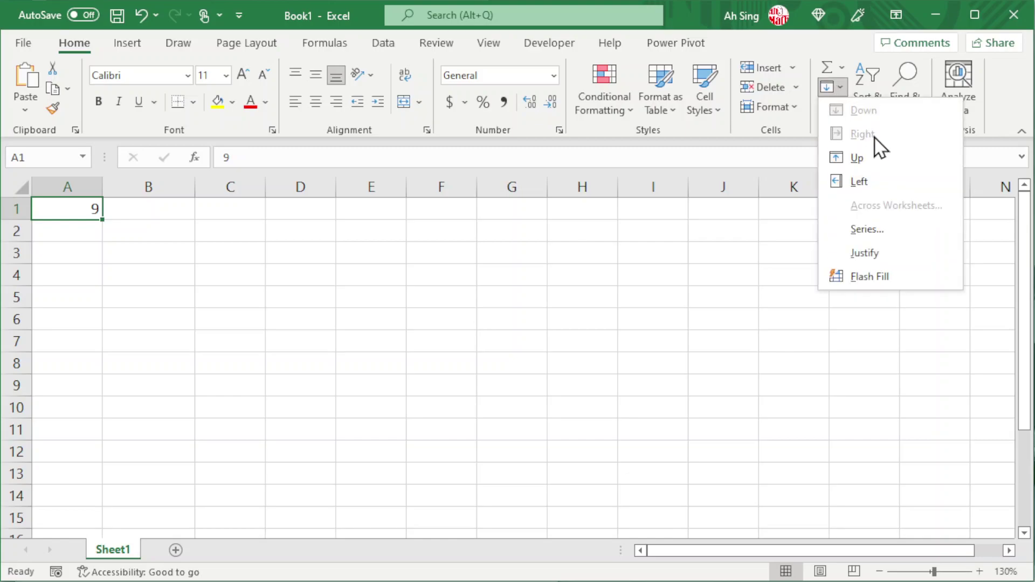
pyautogui.click(860, 228)
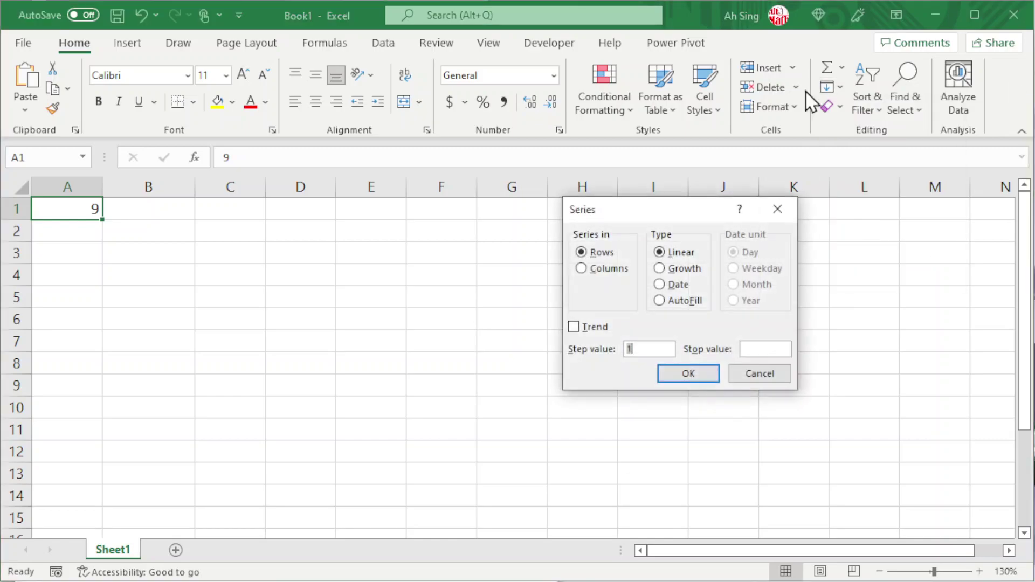
pyautogui.click(589, 270)
pyautogui.click(755, 348)
pyautogui.click(677, 376)
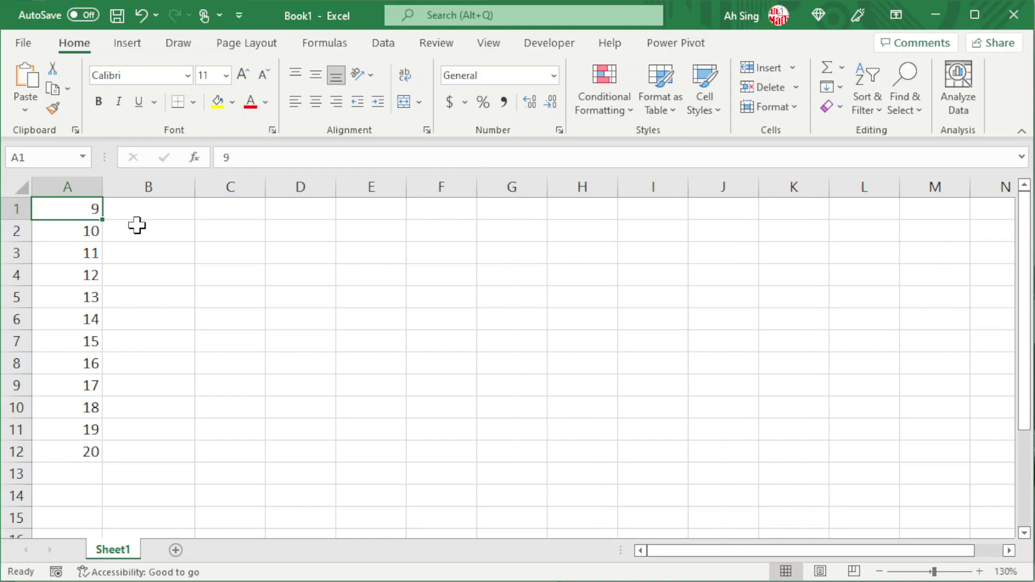
# Step: Enter =BINOM.DIST(A1,20,0.4,FALSE) in cell B1 and fill the formula down to B12
pyautogui.click(147, 212)
pyautogui.write('=bin')
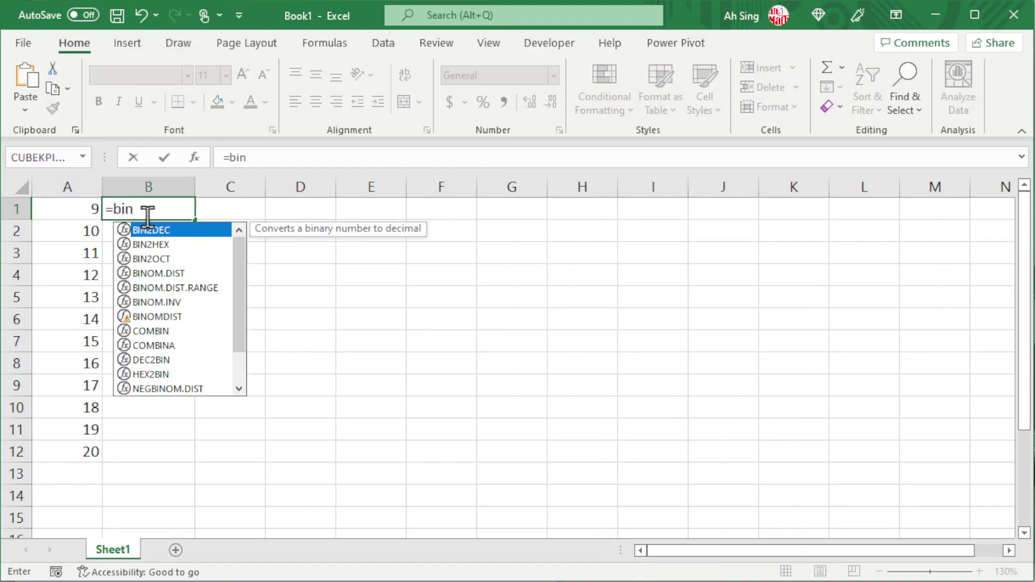
pyautogui.doubleClick(160, 274)
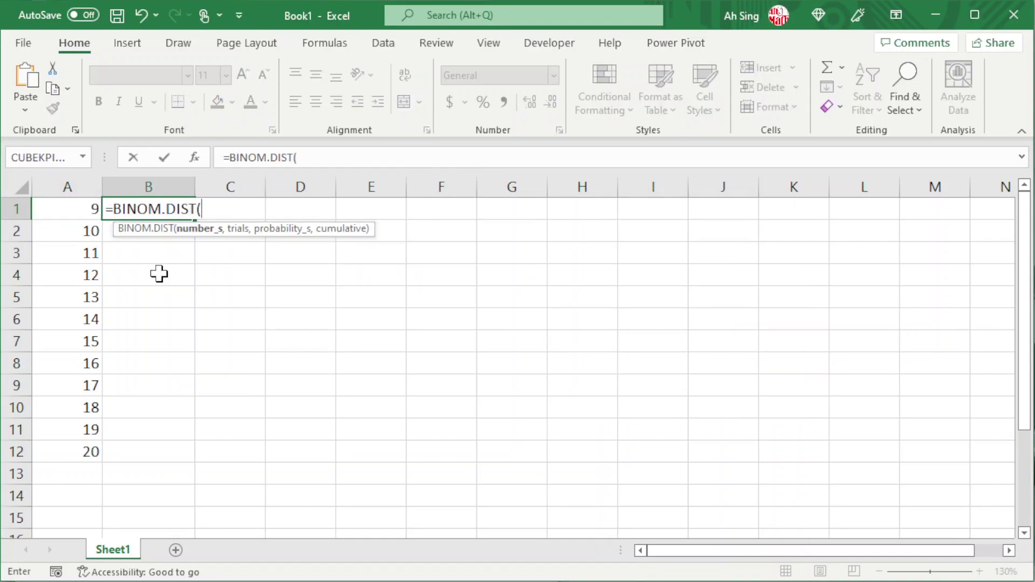
pyautogui.click(80, 212)
pyautogui.write(',')
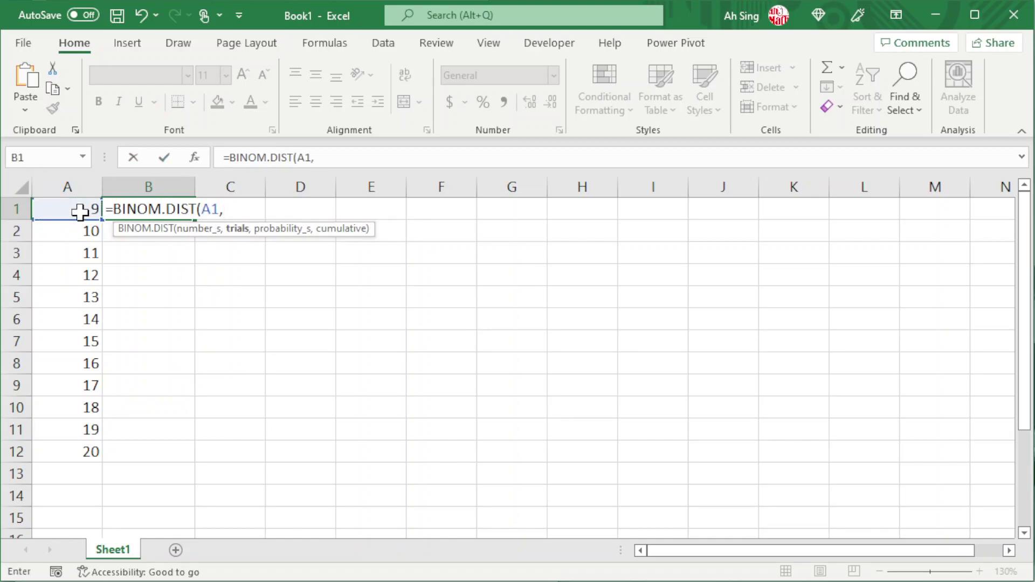
pyautogui.write('20,')
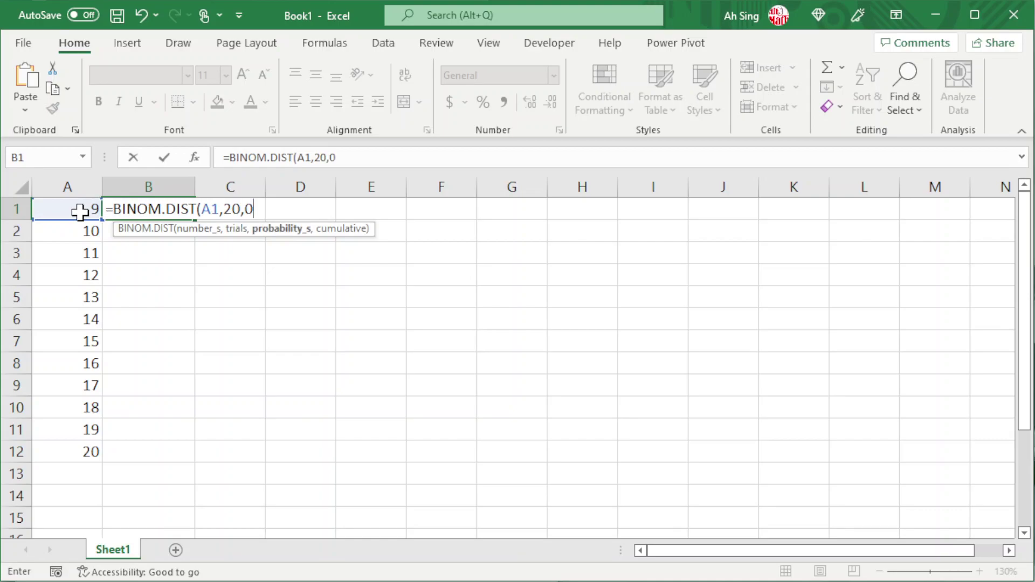
pyautogui.write('0.4,')
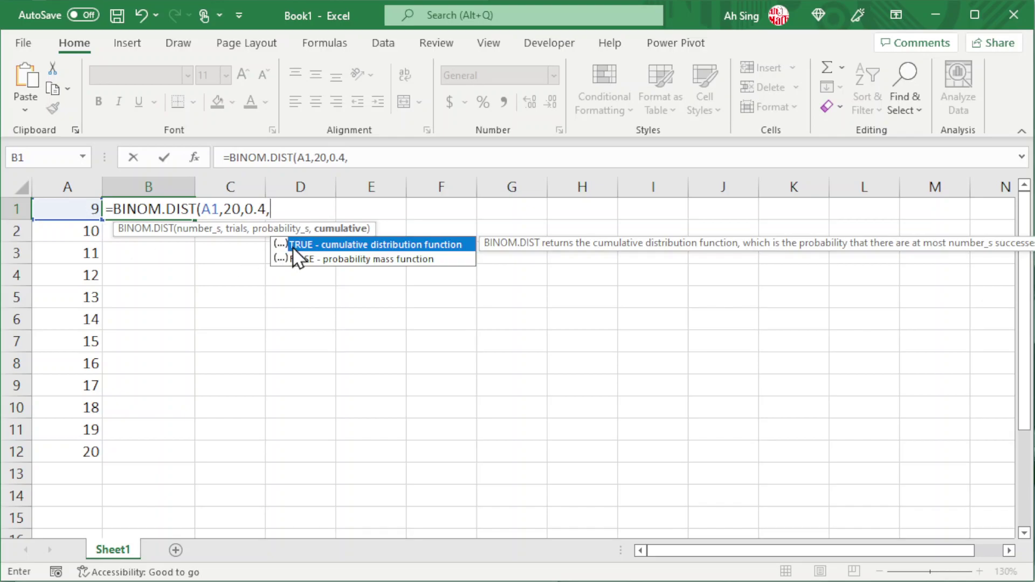
pyautogui.doubleClick(333, 260)
pyautogui.press('Return')
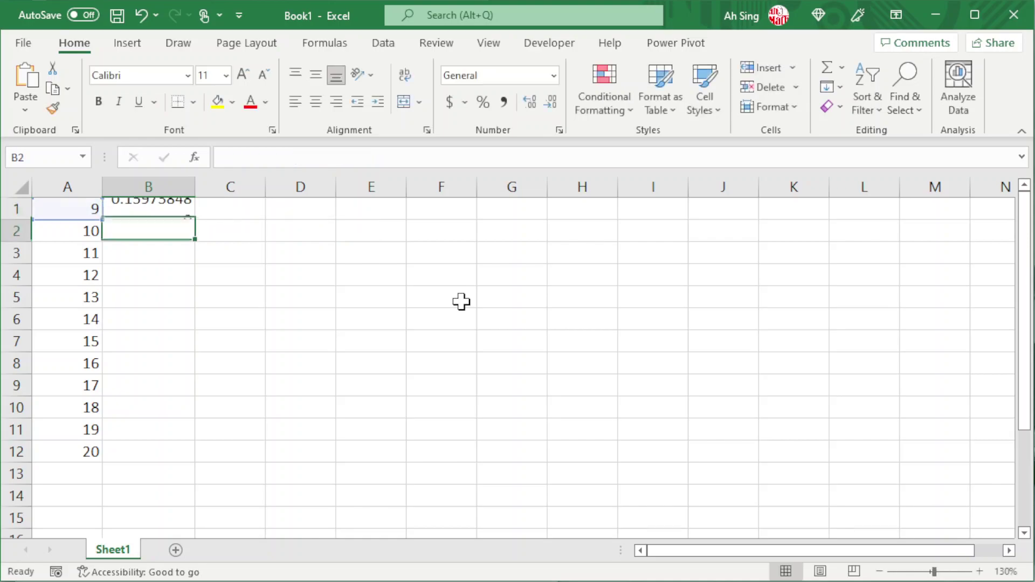
pyautogui.click(153, 209)
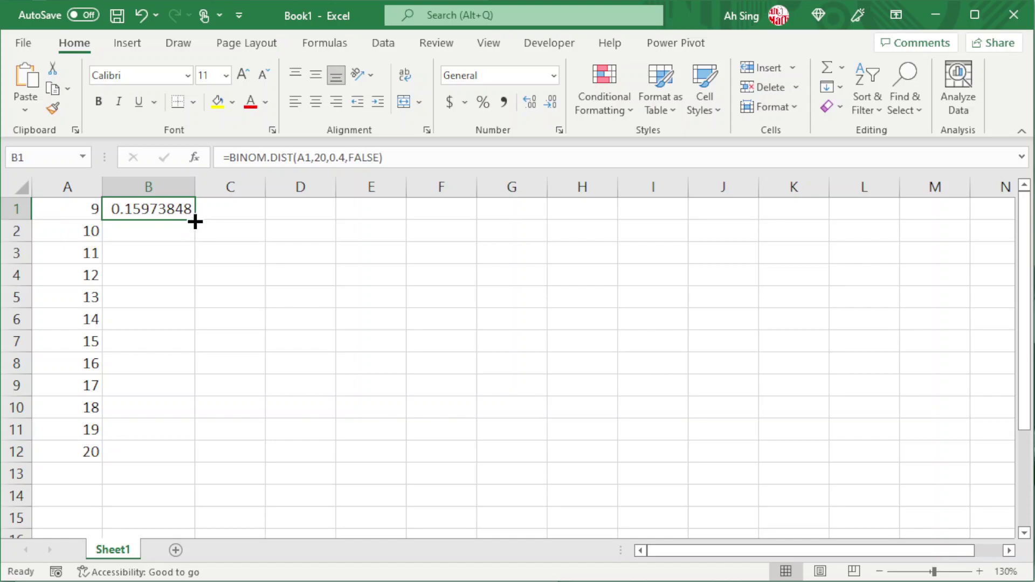
pyautogui.doubleClick(195, 221)
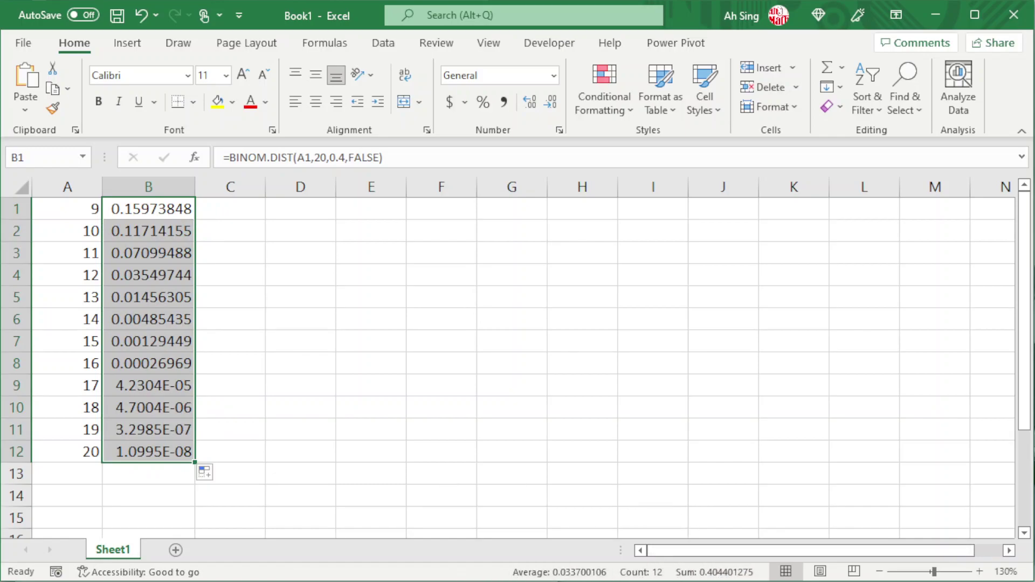
# Step: Switch back to SPSS and Word, and highlight "less than 50%" in the next blood type O problem
pyautogui.hotkey('alt', 'Tab')
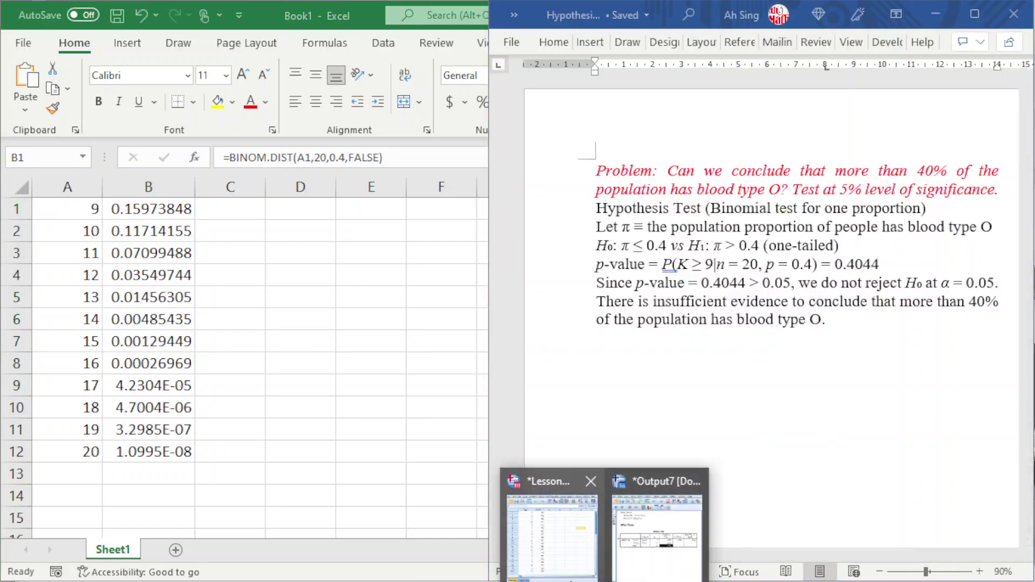
pyautogui.click(670, 555)
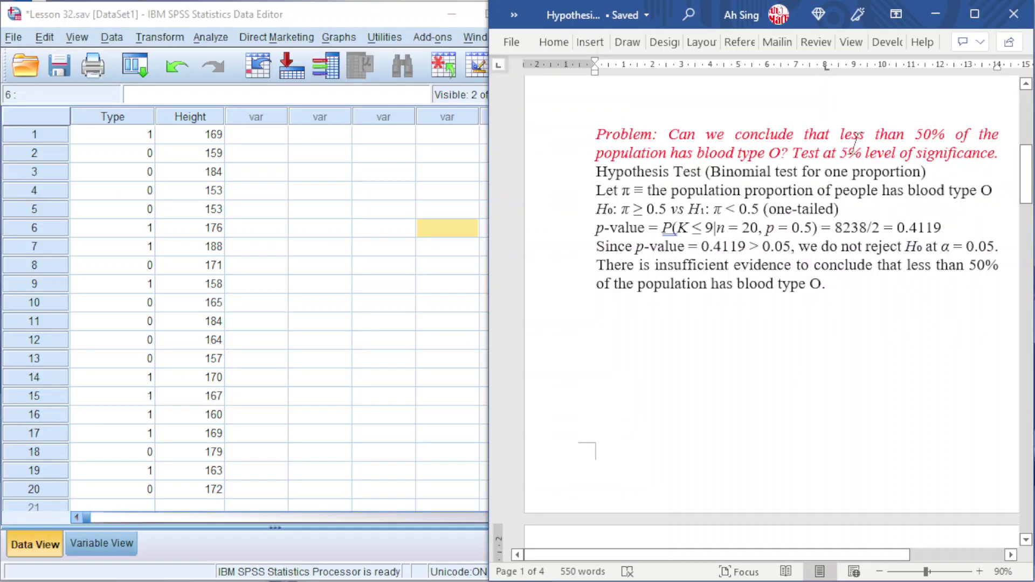
pyautogui.moveTo(838, 135); pyautogui.dragTo(944, 135)
pyautogui.click(893, 210)
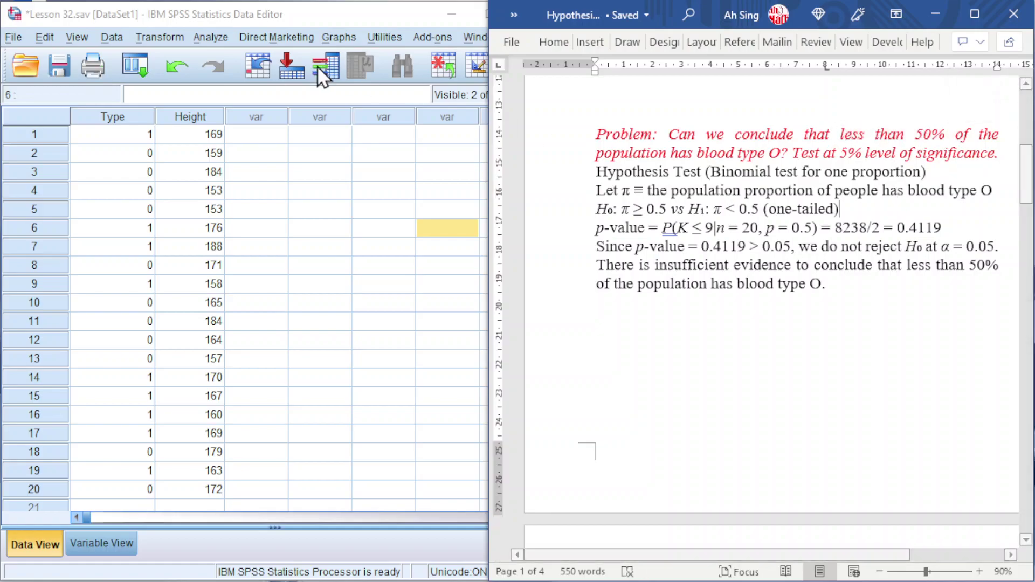
# Step: Run the legacy Binomial test on Blood Type with a test proportion of 0.5
pyautogui.click(196, 37)
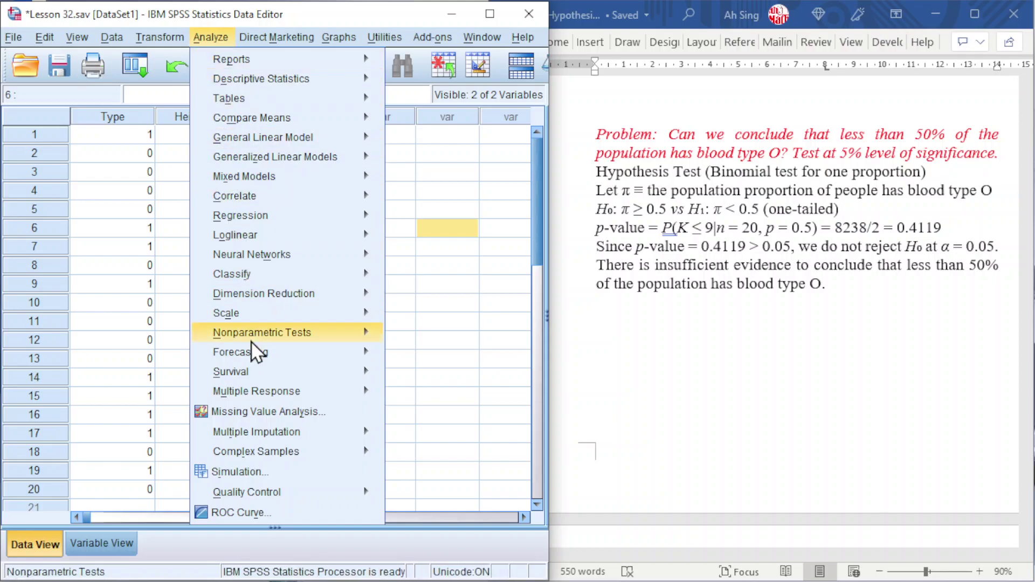
pyautogui.moveTo(265, 334)
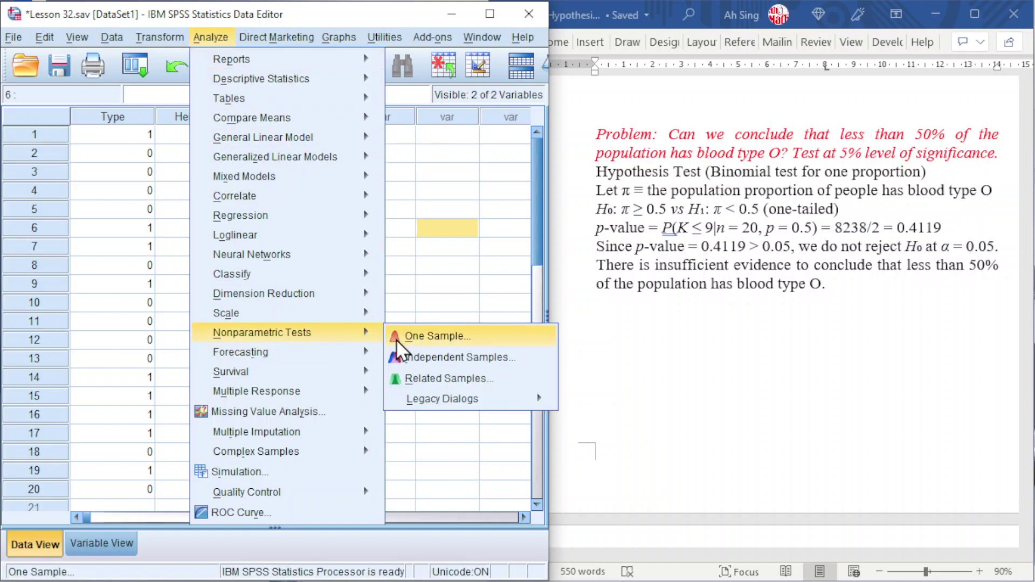
pyautogui.moveTo(479, 402)
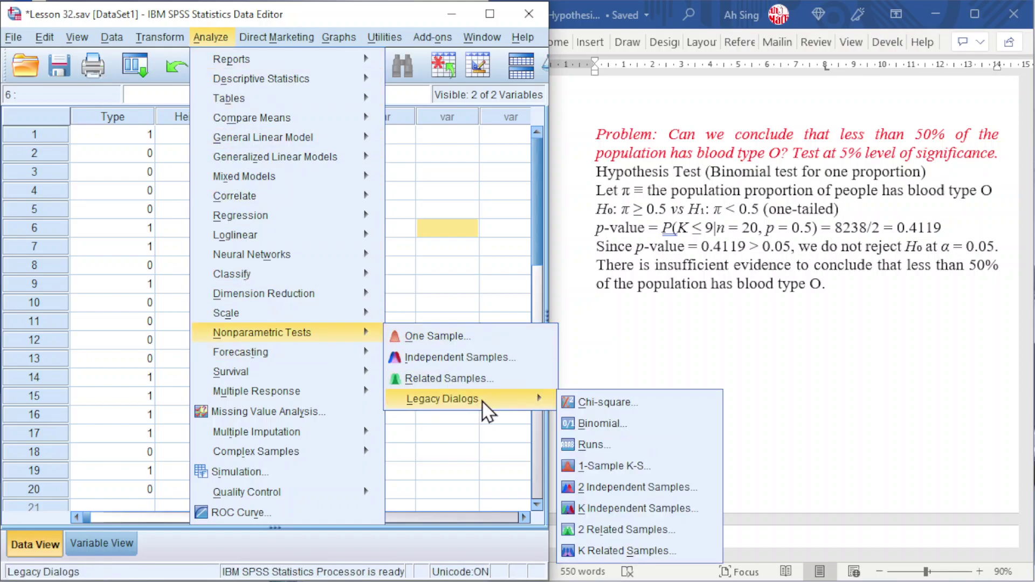
pyautogui.click(596, 425)
pyautogui.doubleClick(400, 358)
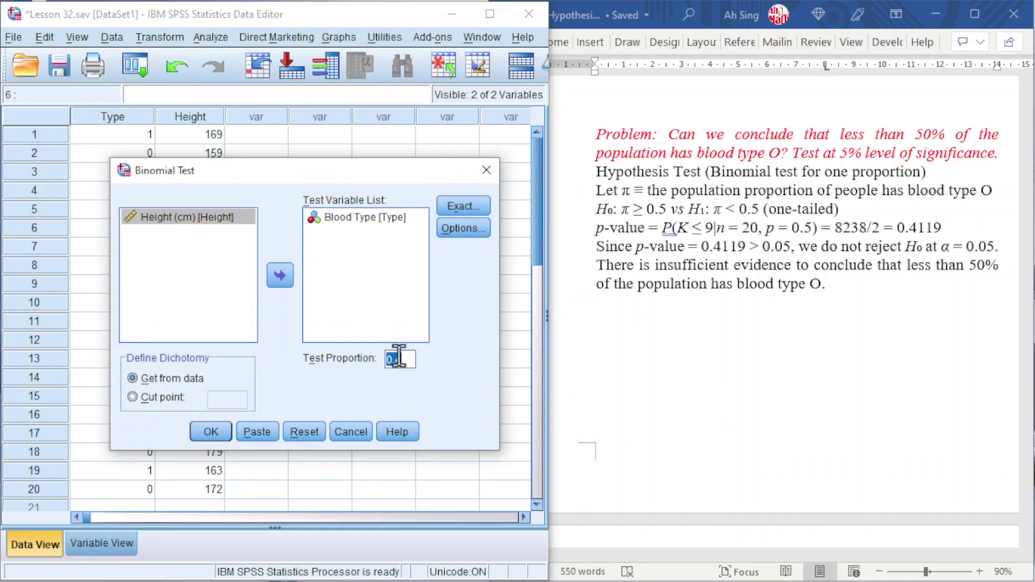
pyautogui.write('0')
pyautogui.click(129, 330)
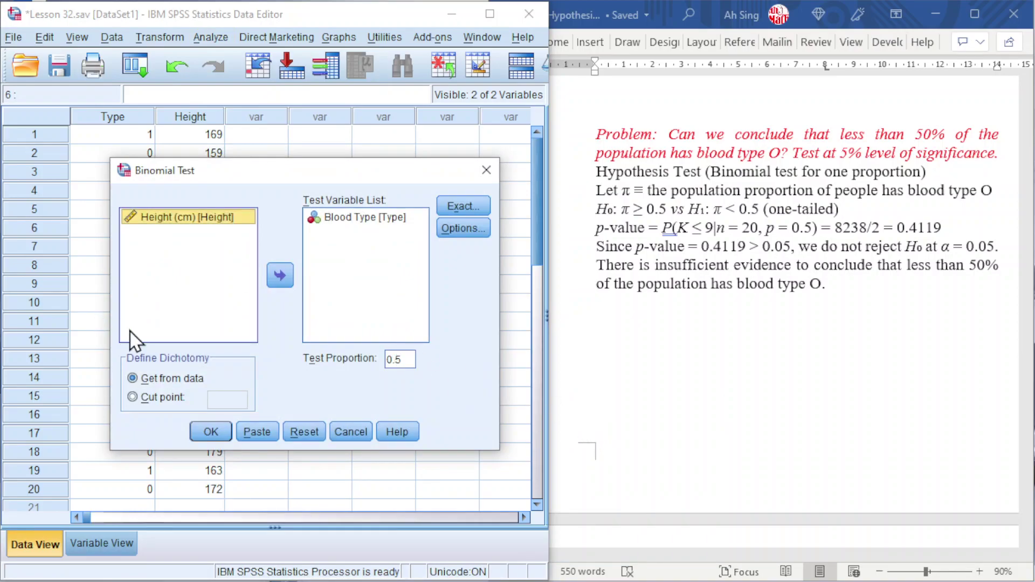
pyautogui.click(212, 431)
# Step: Place the output beside the Word document, examine the exact significance in the Binomial Test table, and close the output
pyautogui.moveTo(822, 0); pyautogui.dragTo(293, 12)
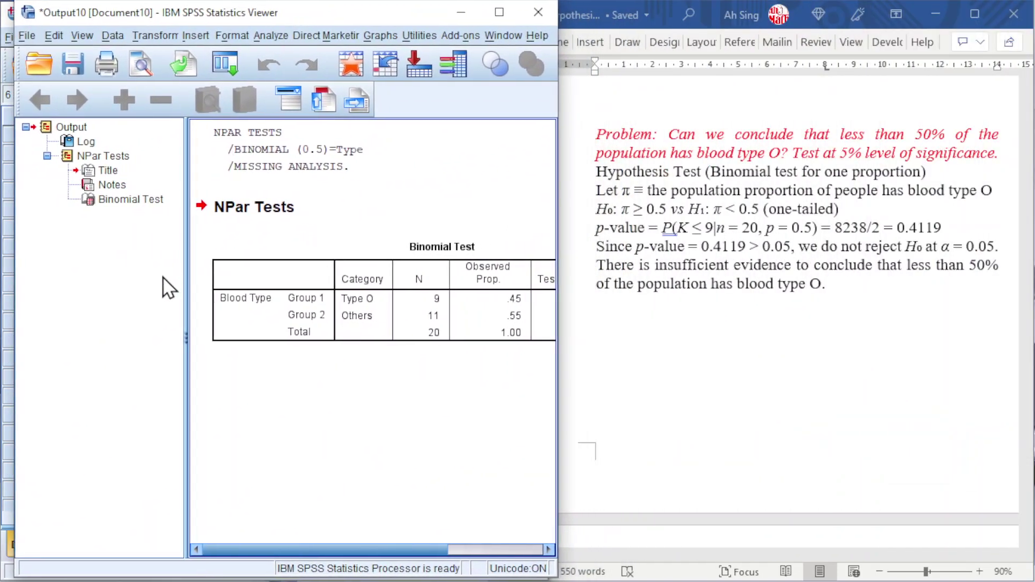
pyautogui.moveTo(85, 338); pyautogui.dragTo(41, 337)
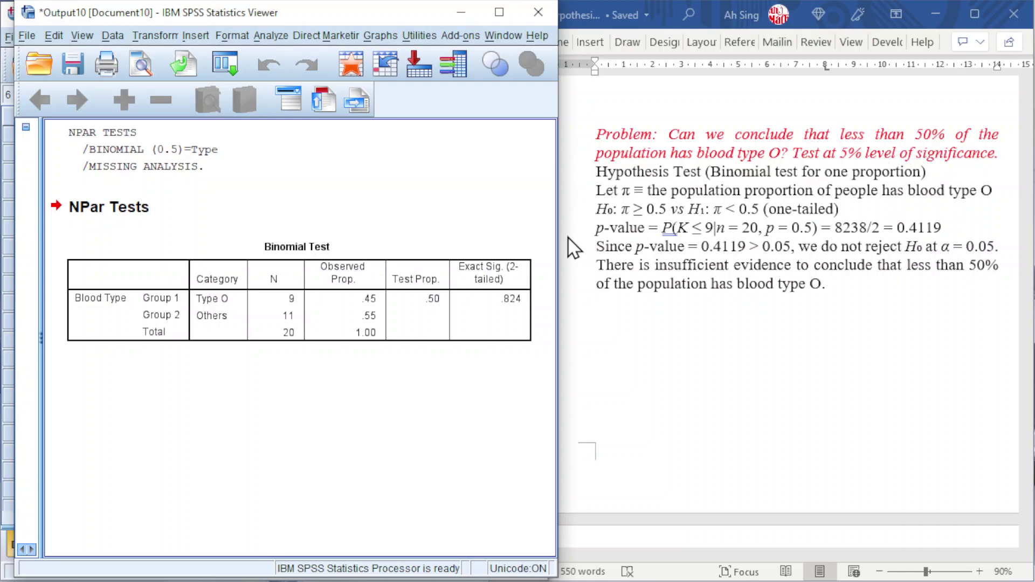
pyautogui.click(505, 278)
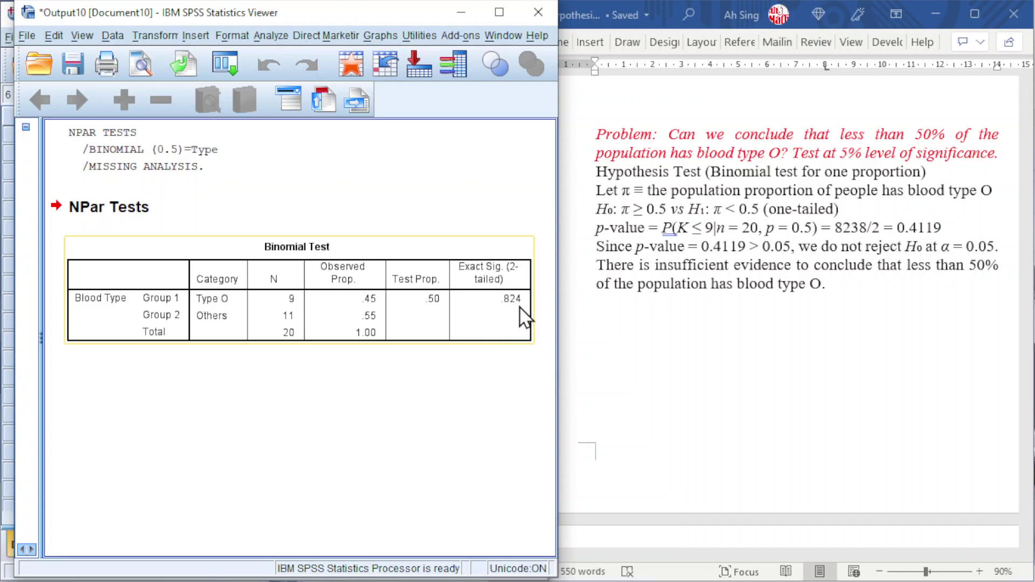
pyautogui.click(635, 301)
pyautogui.click(539, 11)
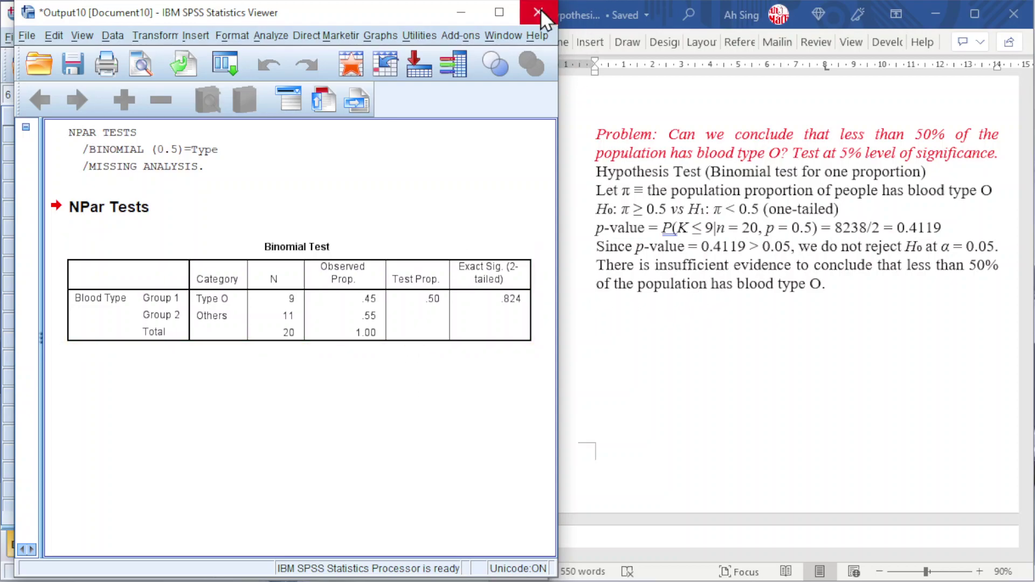
pyautogui.click(295, 325)
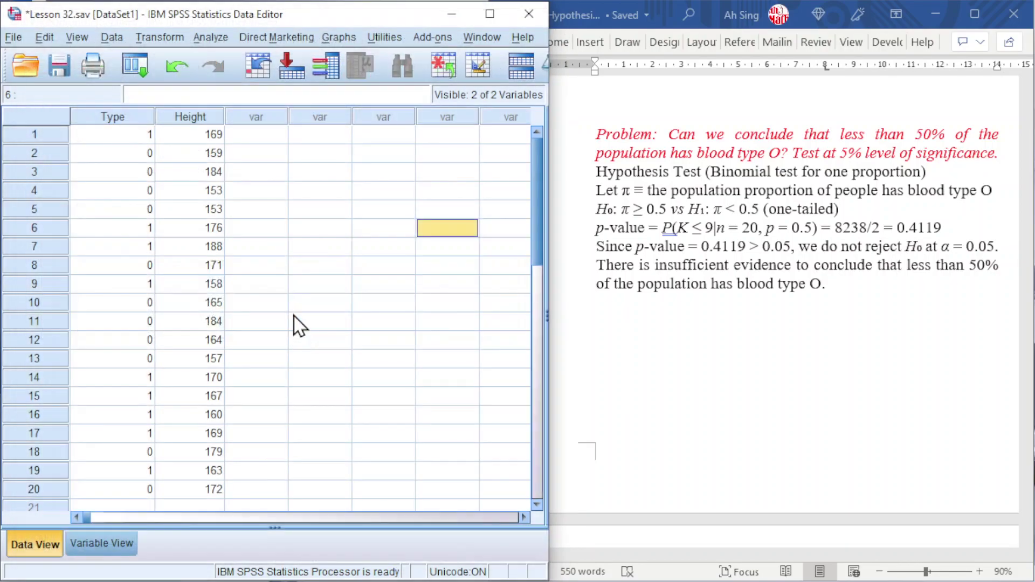
# Step: Start a One-Sample Nonparametric Test and remove Height (cm) from the test fields, keeping only Blood Type
pyautogui.click(215, 35)
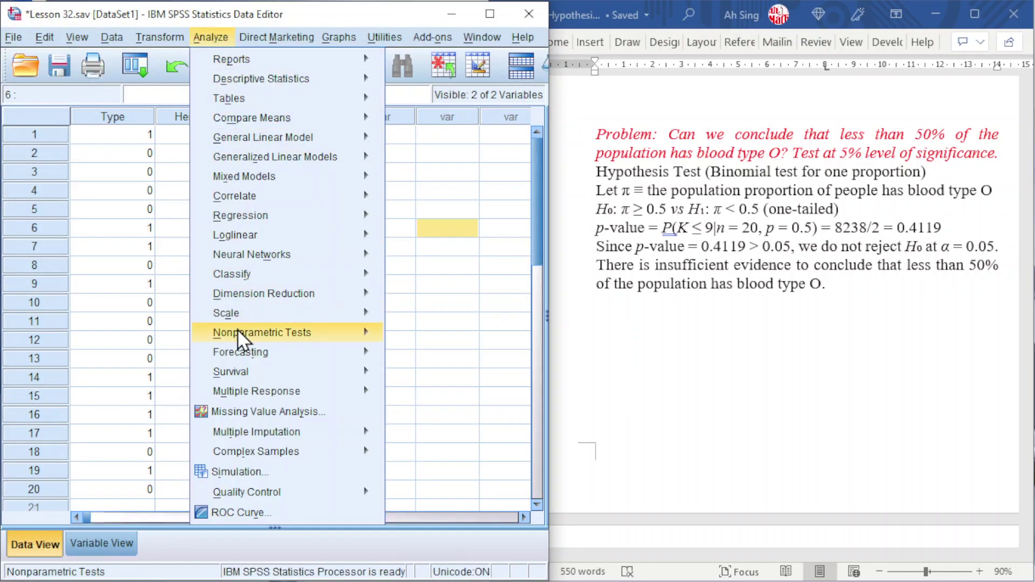
pyautogui.moveTo(236, 332)
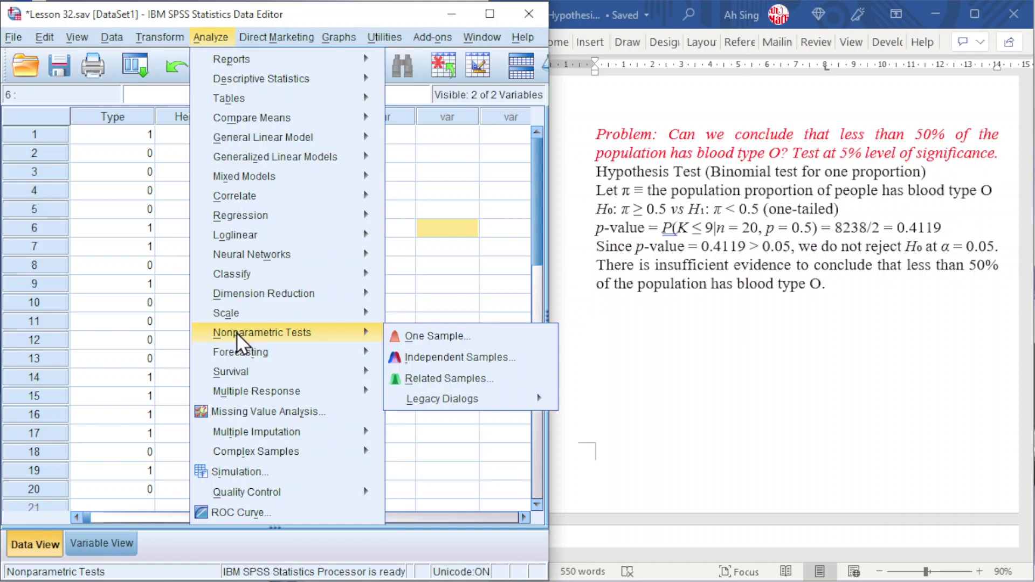
pyautogui.click(429, 341)
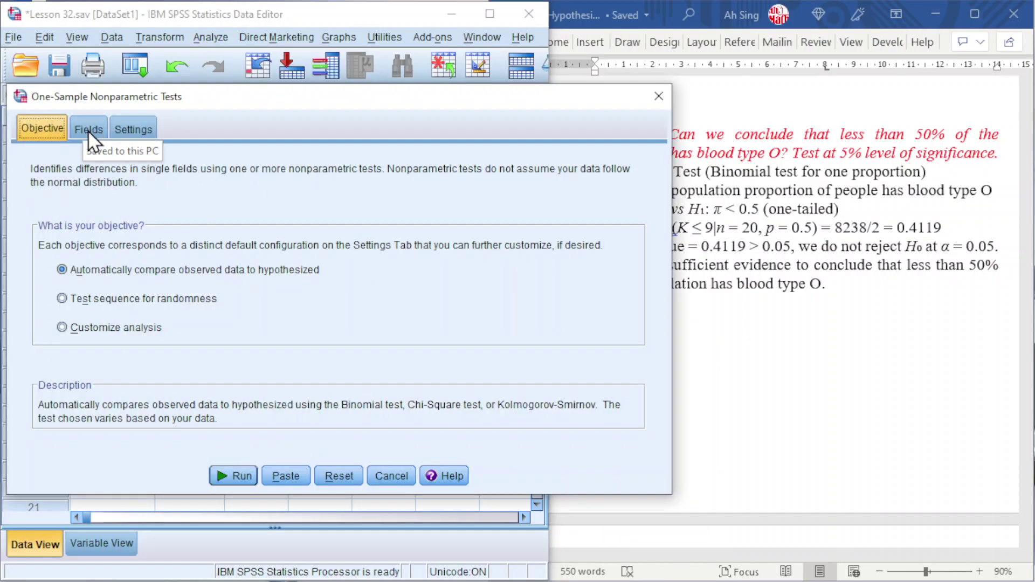
pyautogui.click(88, 129)
pyautogui.click(356, 229)
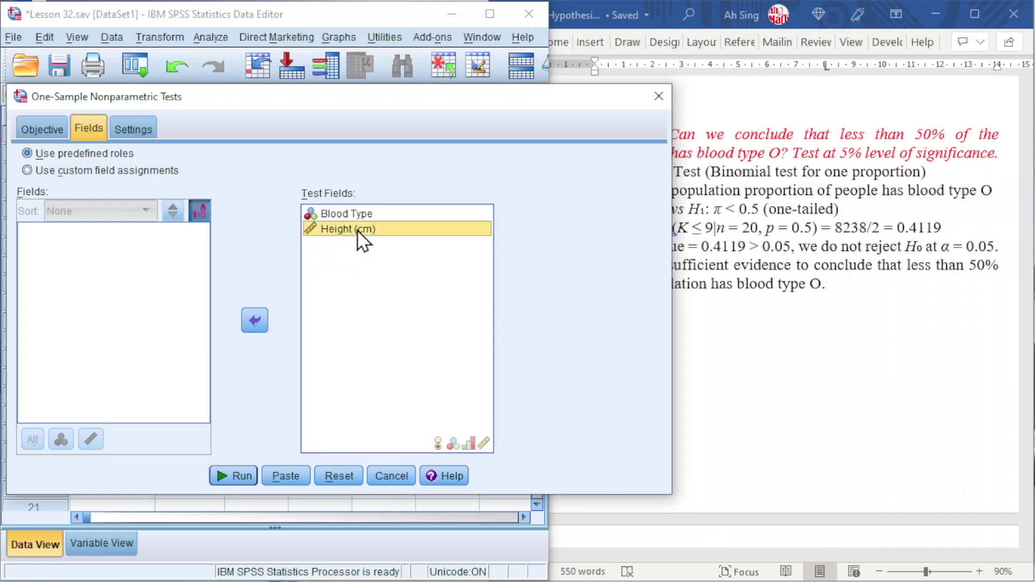
pyautogui.click(258, 322)
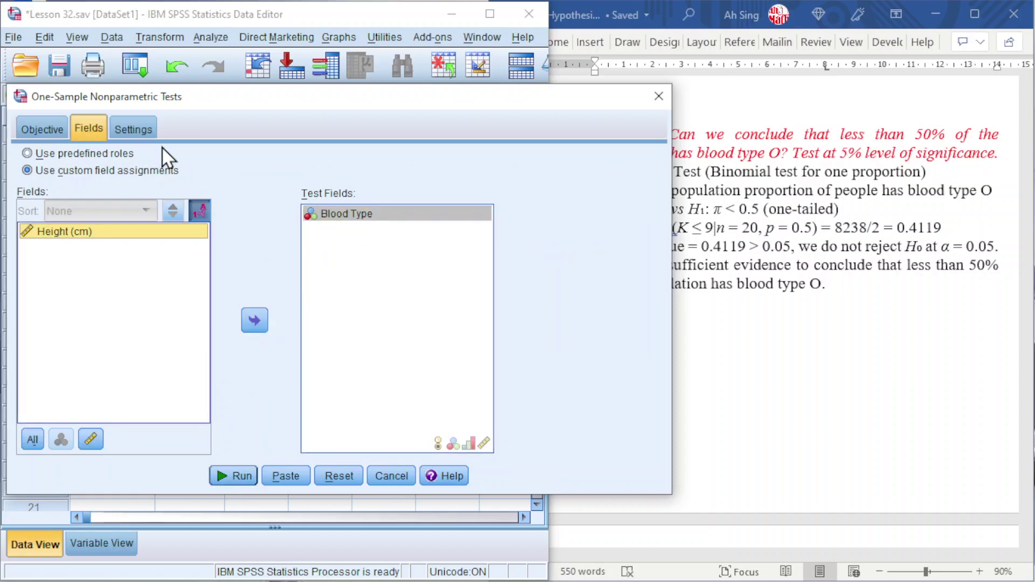
# Step: Customize the tests to use the Binomial test with Clopper-Pearson, Jeffreys and Likelihood ratio confidence intervals
pyautogui.click(135, 129)
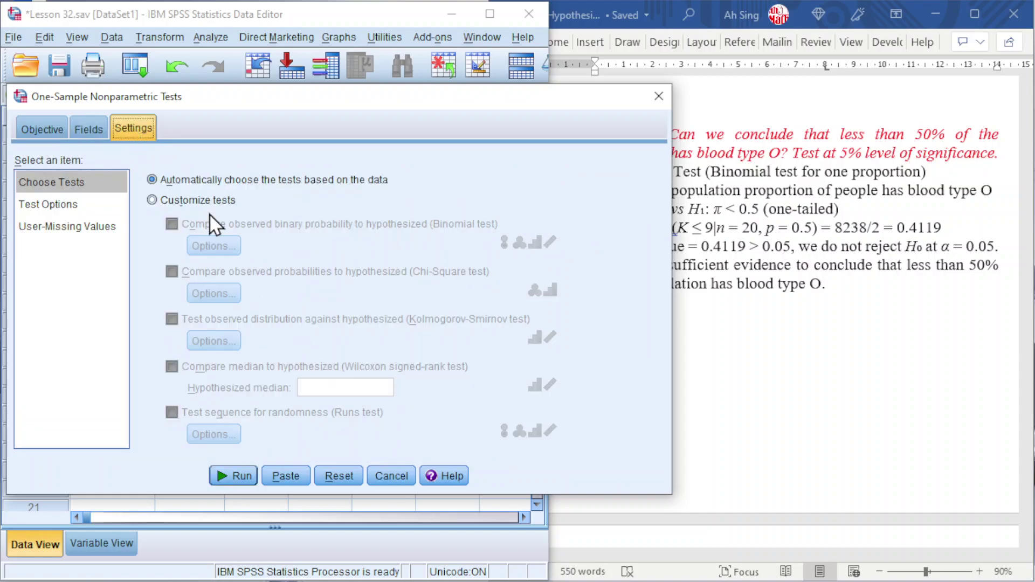
pyautogui.click(167, 201)
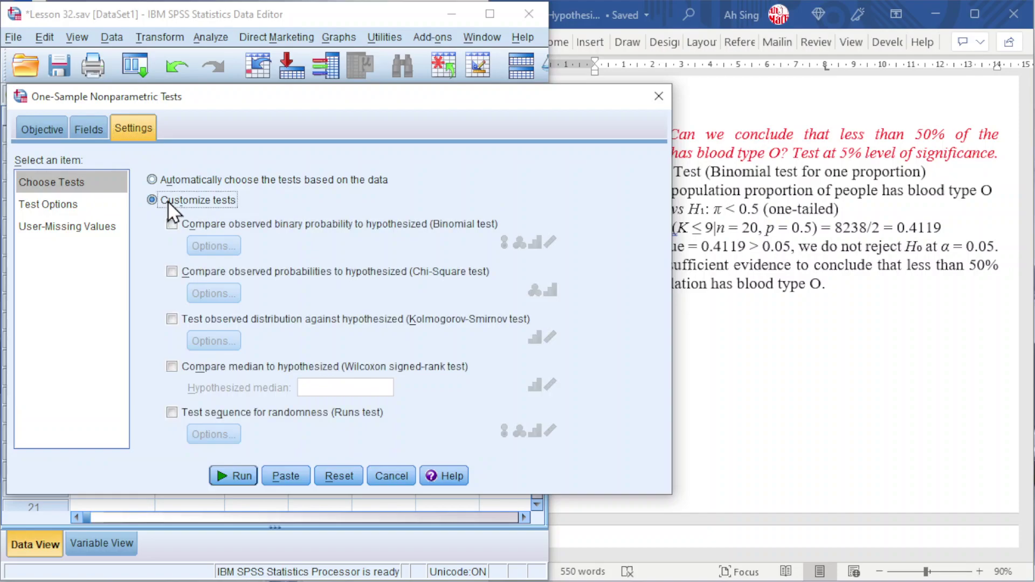
pyautogui.click(178, 225)
pyautogui.click(202, 249)
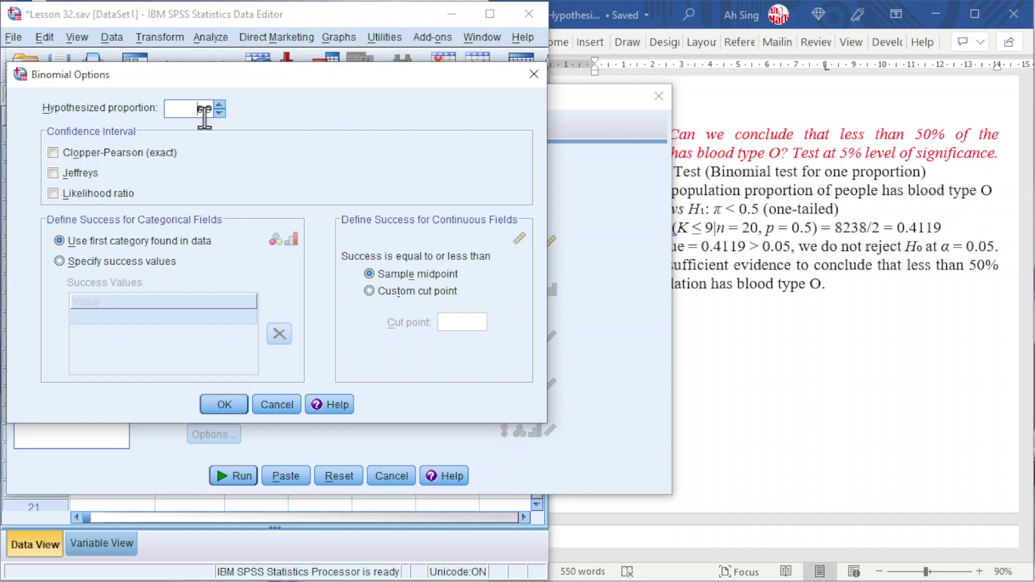
pyautogui.click(56, 155)
pyautogui.click(63, 176)
pyautogui.click(53, 193)
pyautogui.click(224, 405)
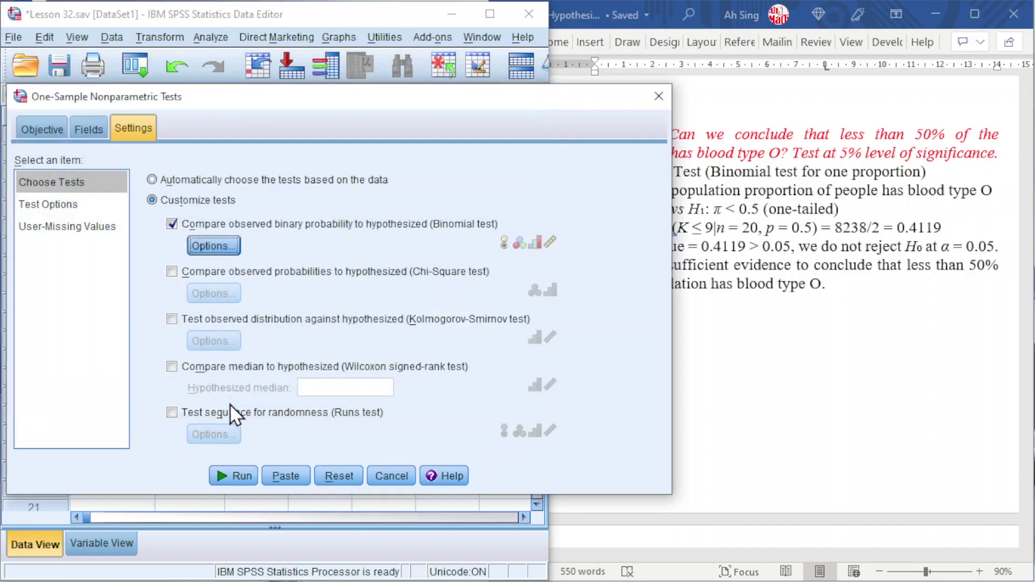
# Step: Review the significance and confidence interval options, run the one-sample test, and place its output beside the Word document
pyautogui.click(43, 204)
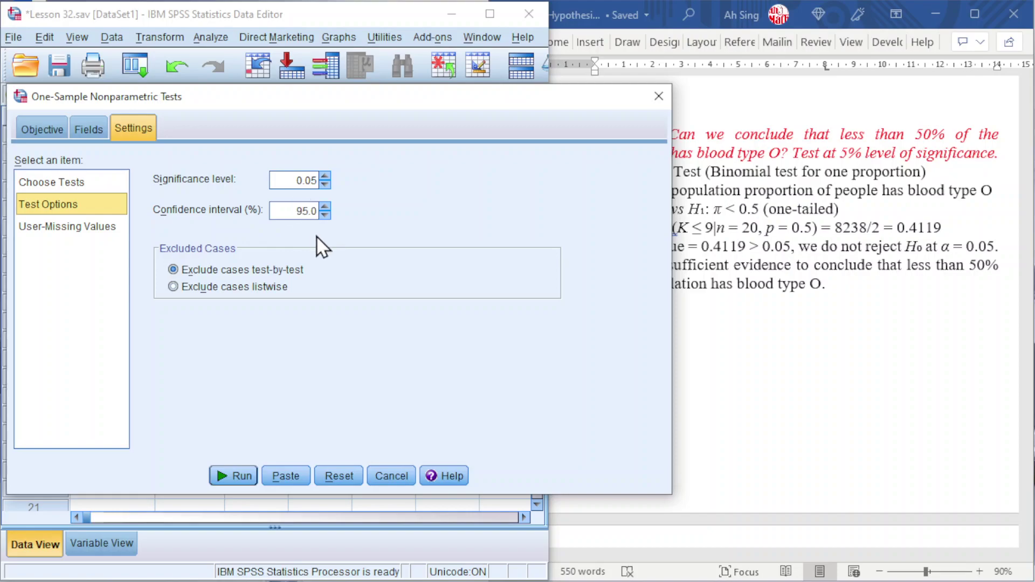
pyautogui.click(237, 476)
pyautogui.moveTo(819, 0); pyautogui.dragTo(282, 9)
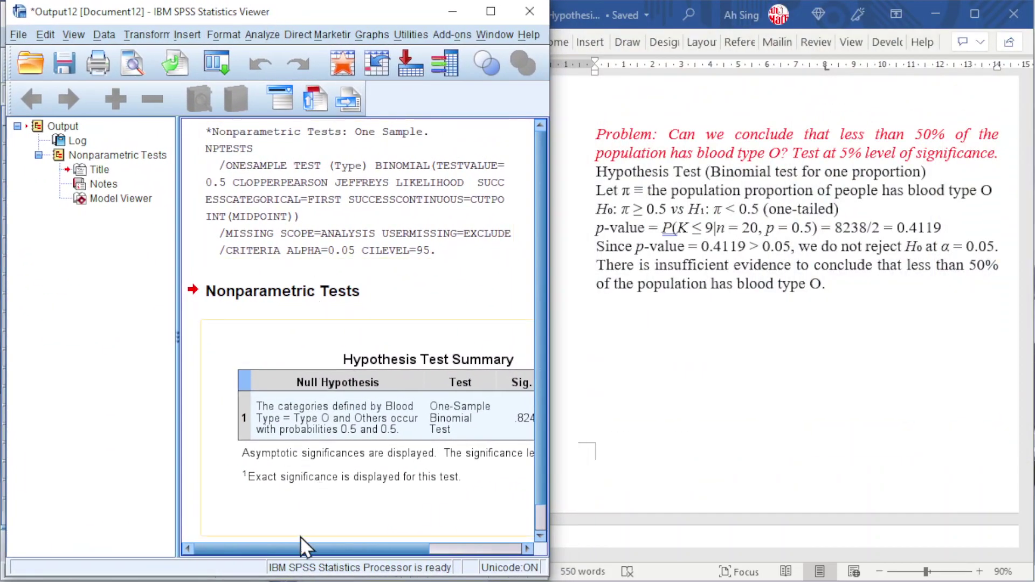
# Step: Open the Hypothesis Test Summary in the Model Viewer and switch it to the Confidence Interval Summary View
pyautogui.click(432, 548)
pyautogui.moveTo(432, 549); pyautogui.dragTo(281, 545)
pyautogui.click(340, 403)
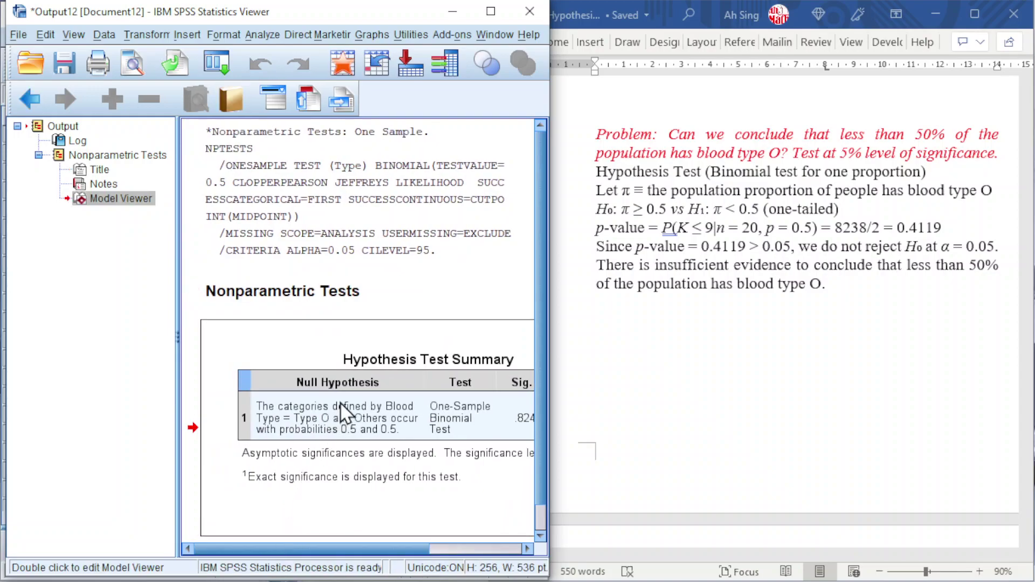
pyautogui.doubleClick(340, 403)
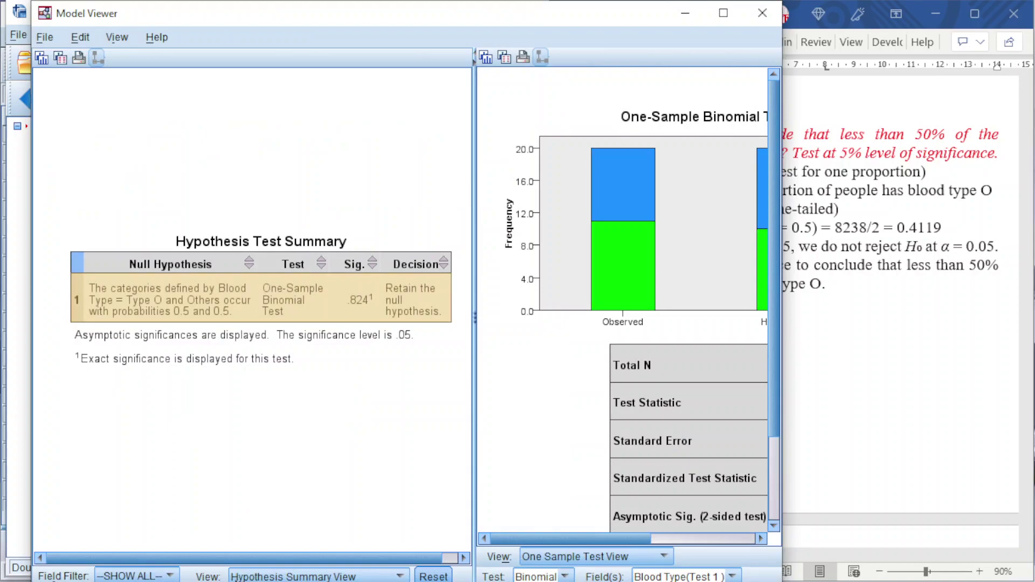
pyautogui.click(398, 576)
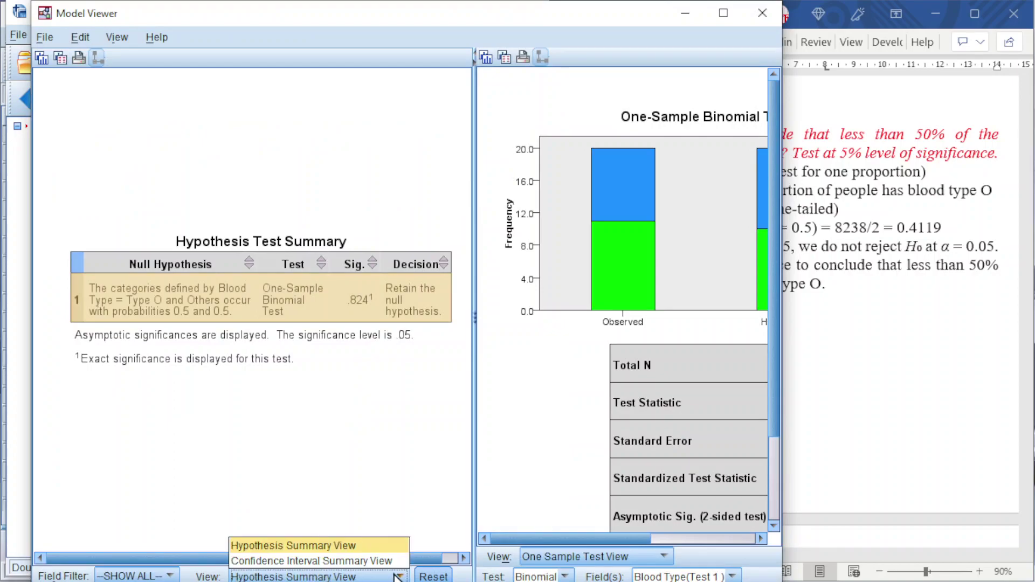
pyautogui.click(347, 561)
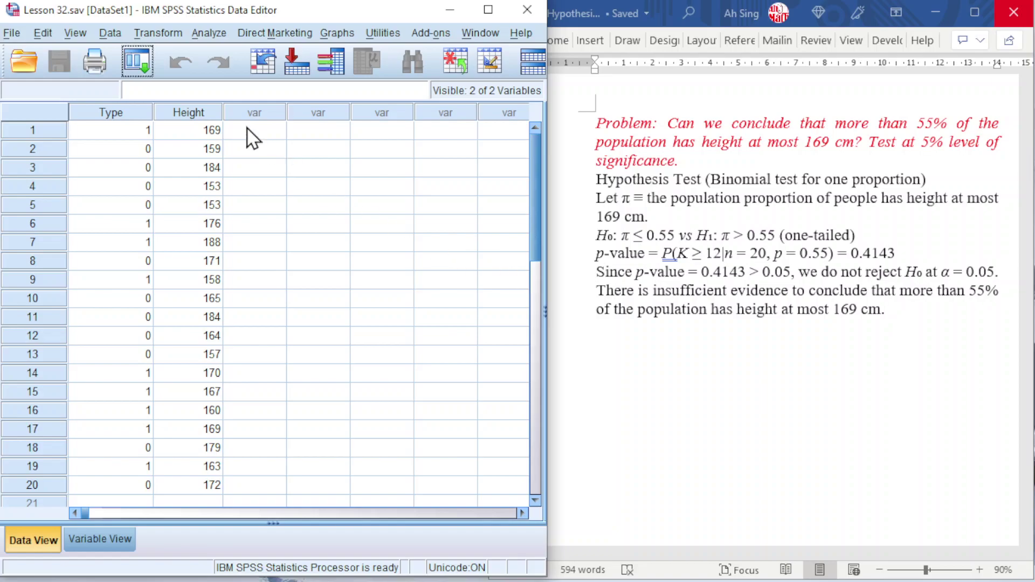
# Step: Start a new legacy Binomial test and define the dichotomy by a cut point of 169
pyautogui.click(215, 34)
pyautogui.moveTo(265, 323)
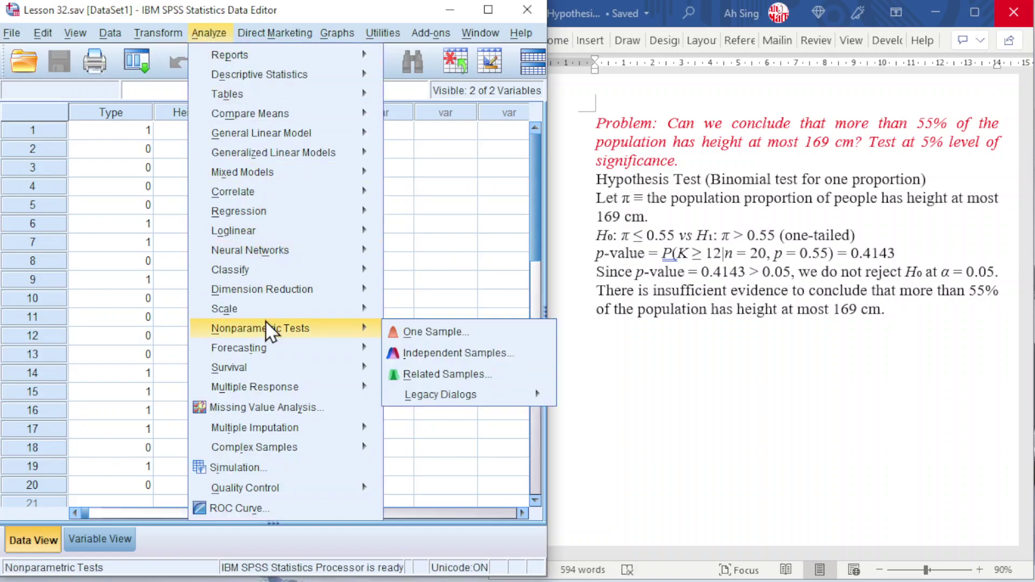
pyautogui.moveTo(501, 394)
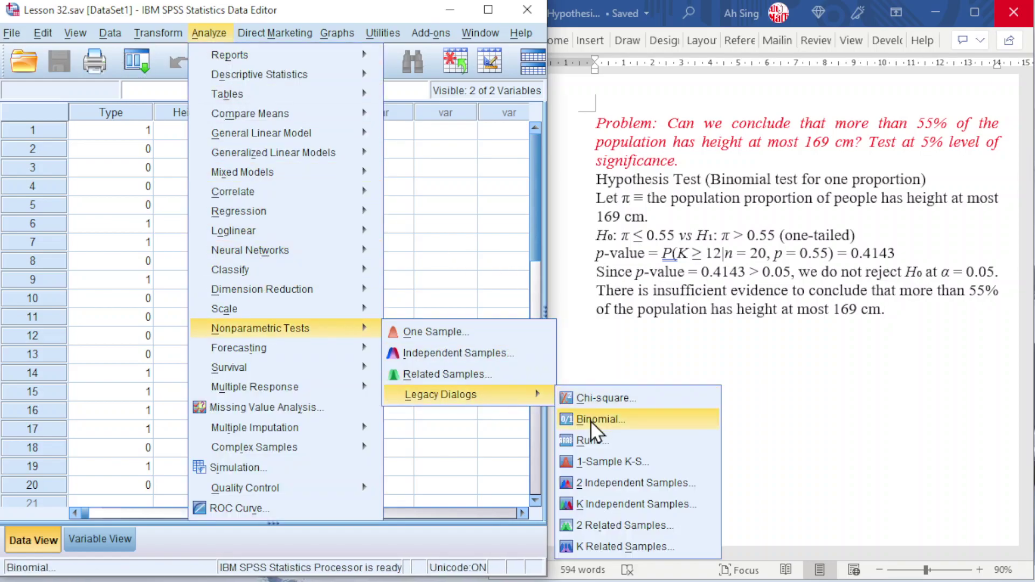
pyautogui.click(591, 419)
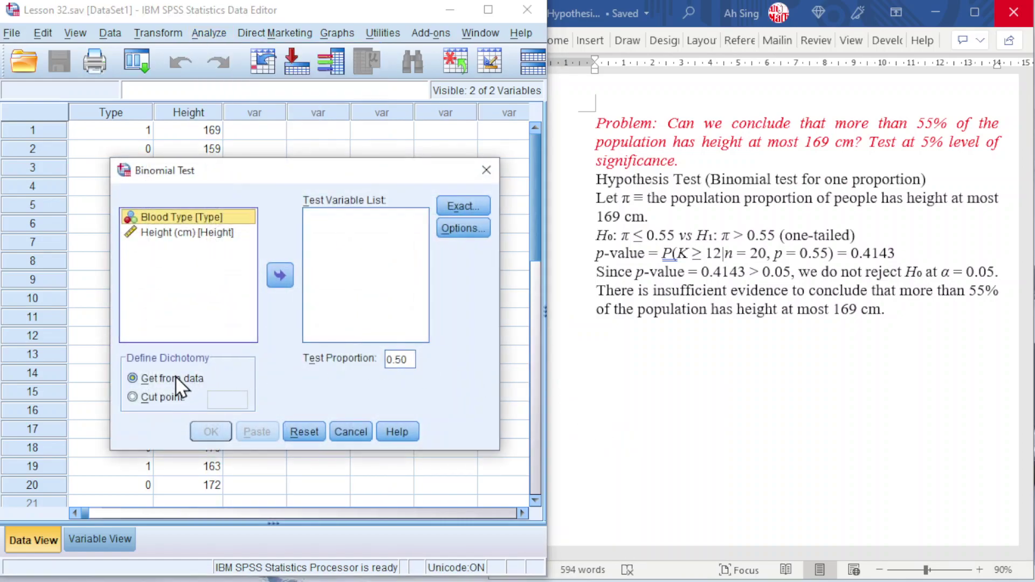
pyautogui.click(141, 399)
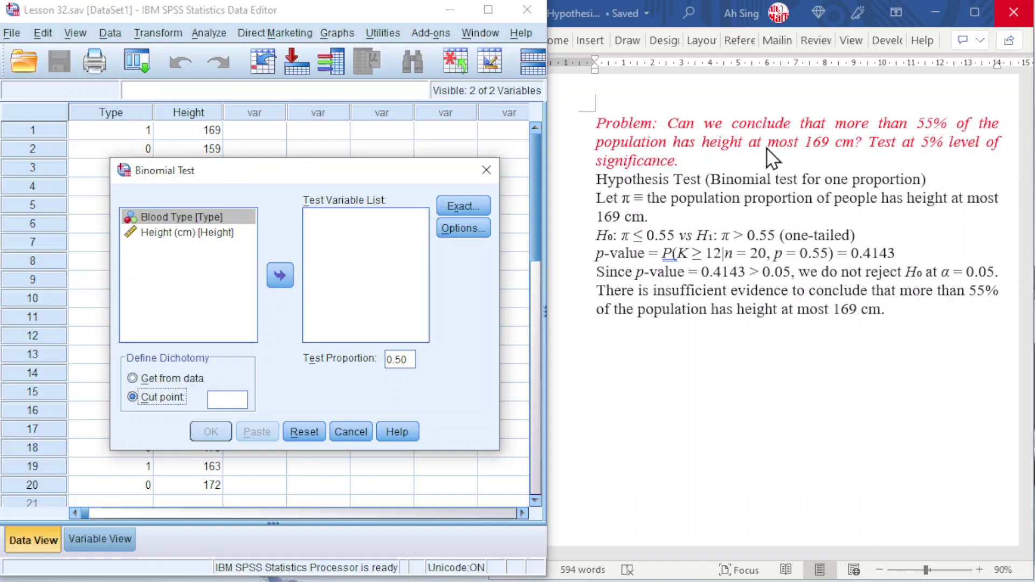
pyautogui.click(226, 399)
# Step: Set the test proportion to 0.55, add Height (cm) as the test variable, and run the Binomial test
pyautogui.doubleClick(410, 359)
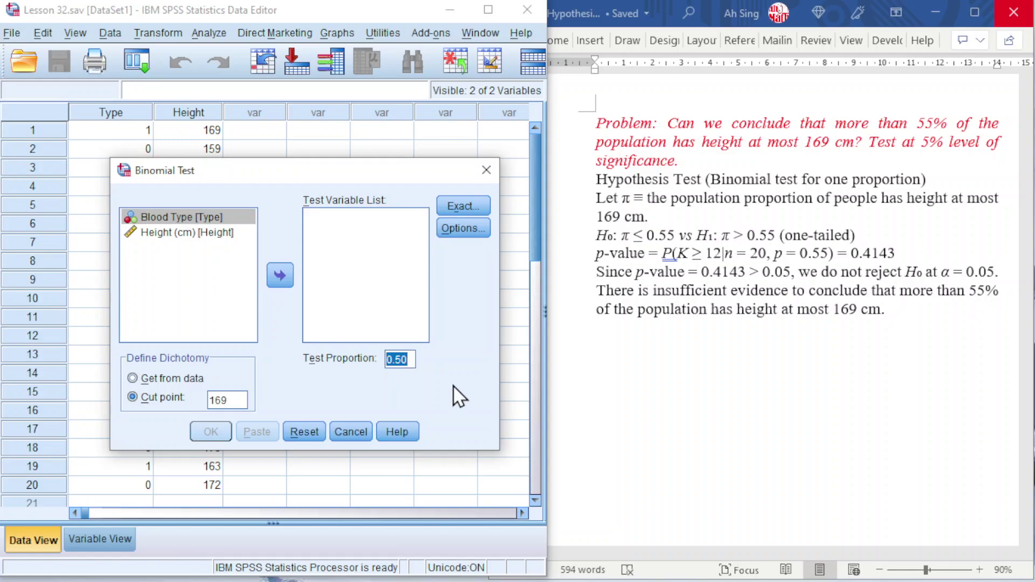
pyautogui.write('0.55')
pyautogui.click(214, 233)
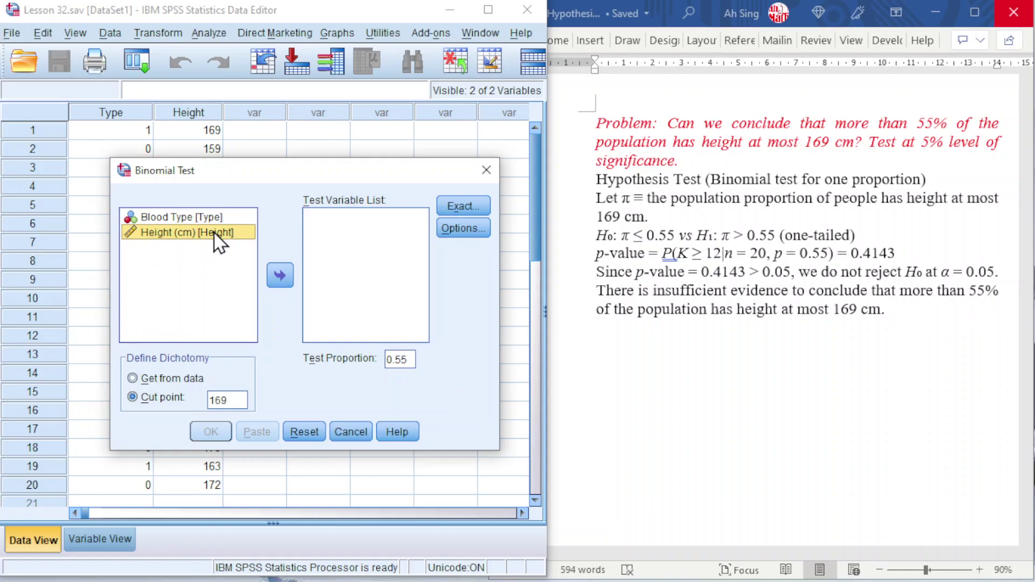
pyautogui.click(281, 276)
pyautogui.click(211, 432)
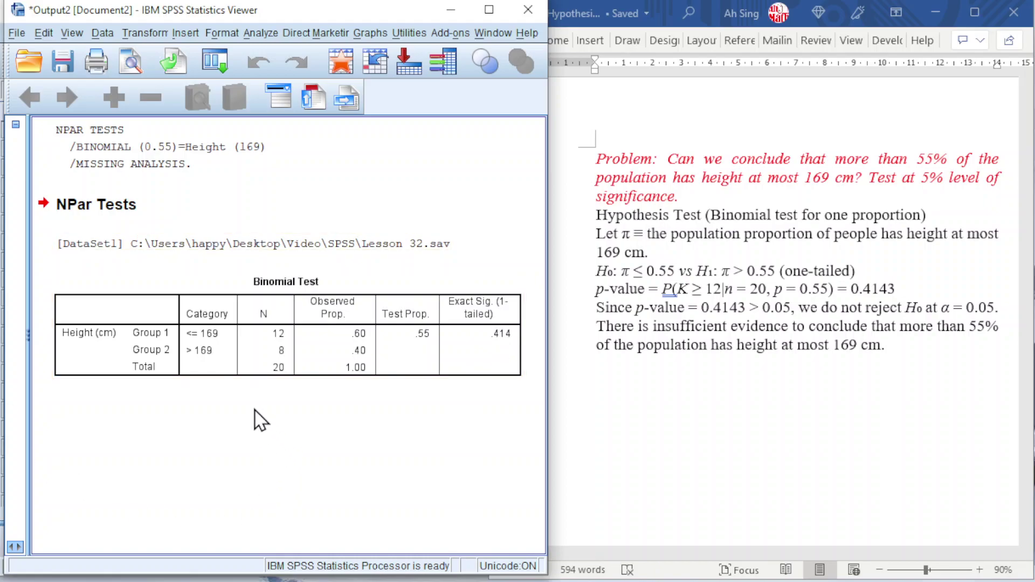
# Step: Check the height test's exact significance and bring up the next Word problem about less than 45% being taller than 169 cm
pyautogui.click(520, 341)
pyautogui.scroll(-6, 765, 312)
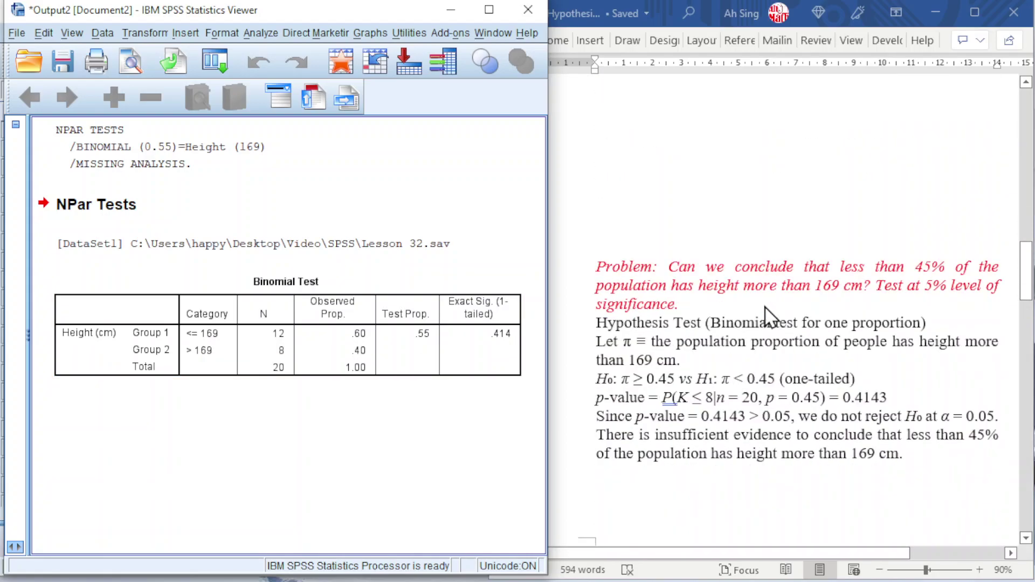